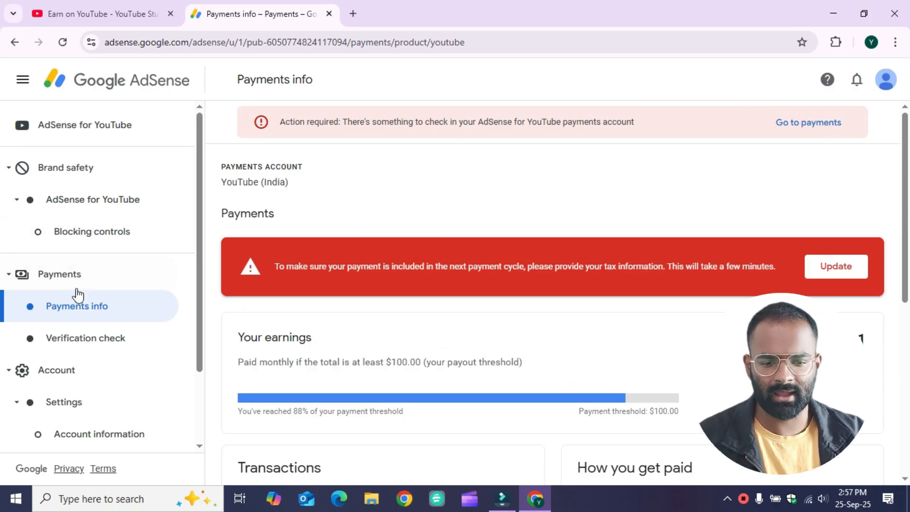
# - Open the payments info page and go to the update of the missing tax information
pyautogui.click(56, 280)
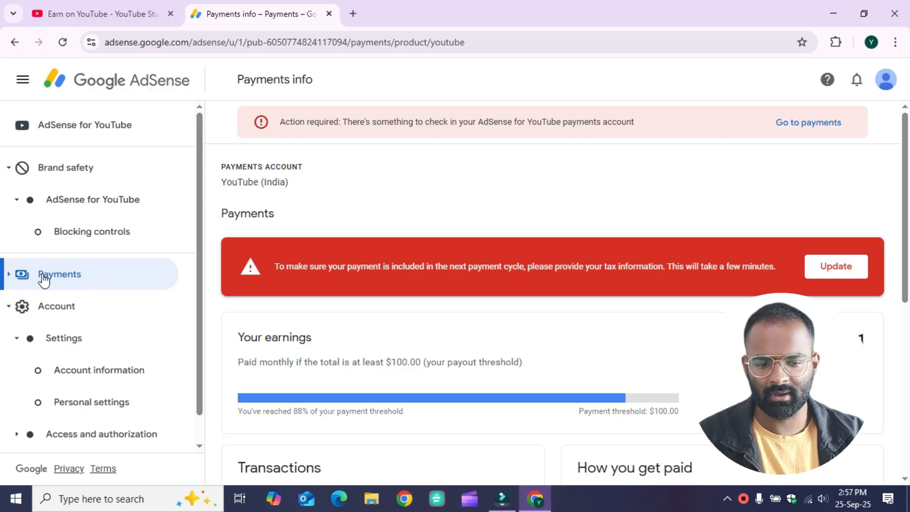
pyautogui.click(56, 277)
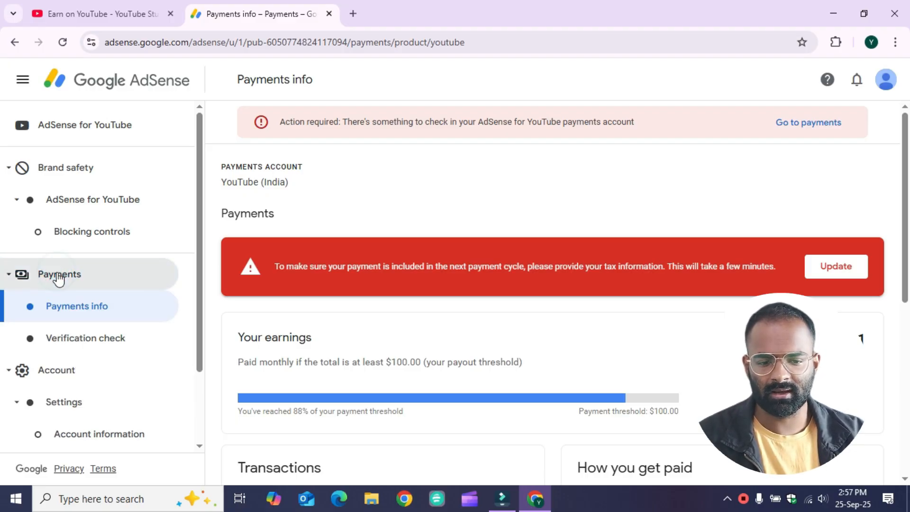
pyautogui.click(76, 308)
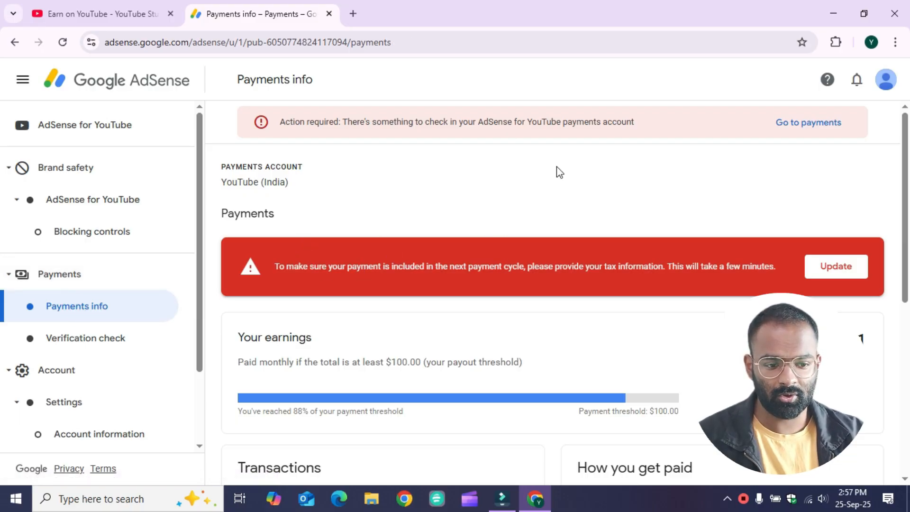
pyautogui.scroll(-1, 414, 185)
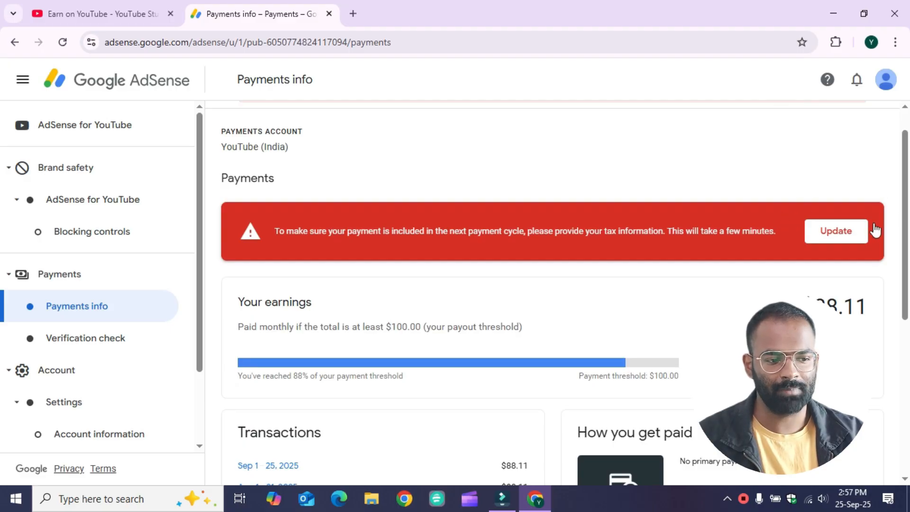
pyautogui.click(833, 234)
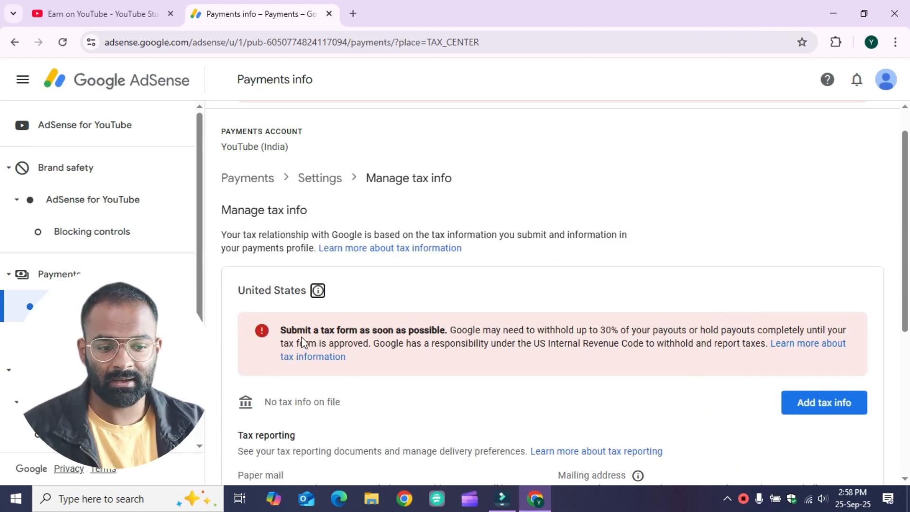
# - Start adding United States tax info and verify identity with the account password
pyautogui.click(286, 333)
pyautogui.moveTo(350, 337); pyautogui.dragTo(409, 334)
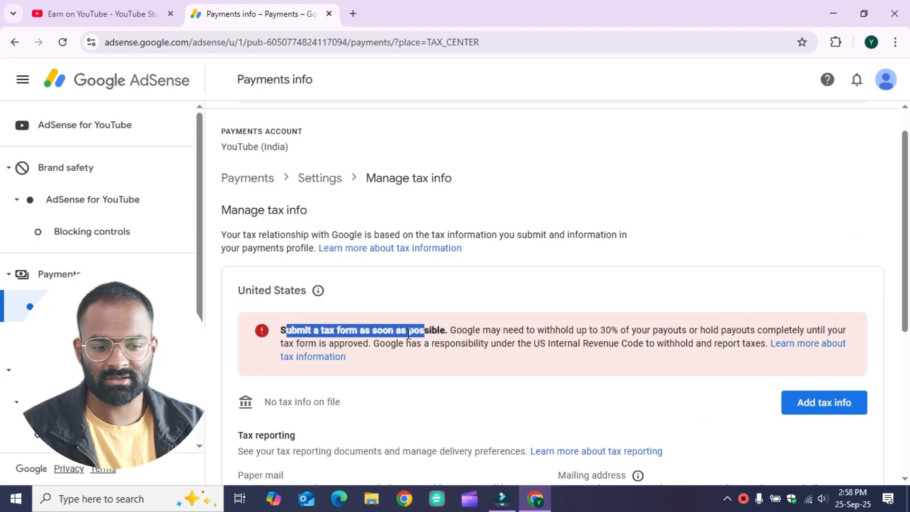
pyautogui.moveTo(231, 316); pyautogui.dragTo(287, 337)
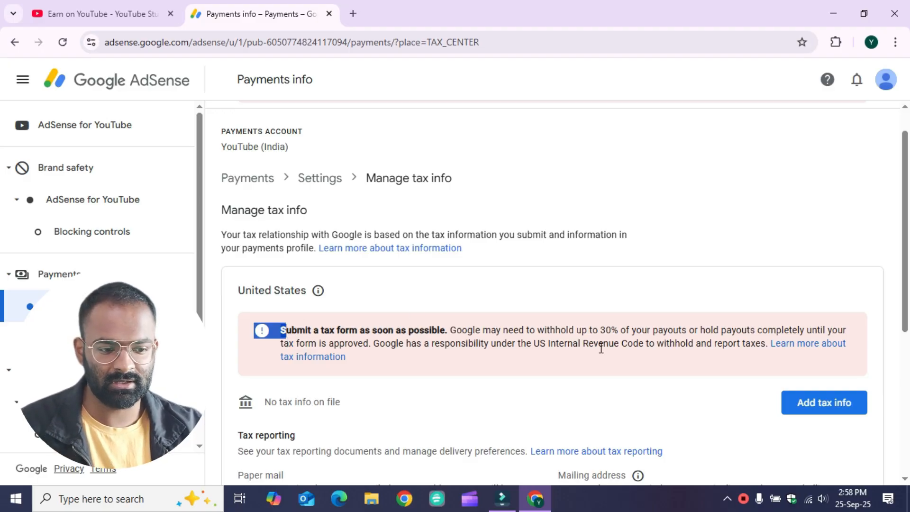
pyautogui.click(704, 383)
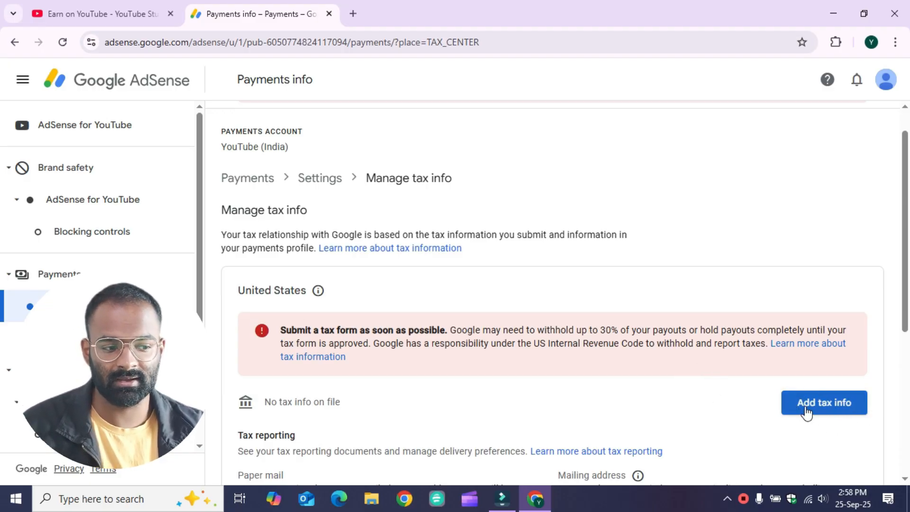
pyautogui.click(830, 406)
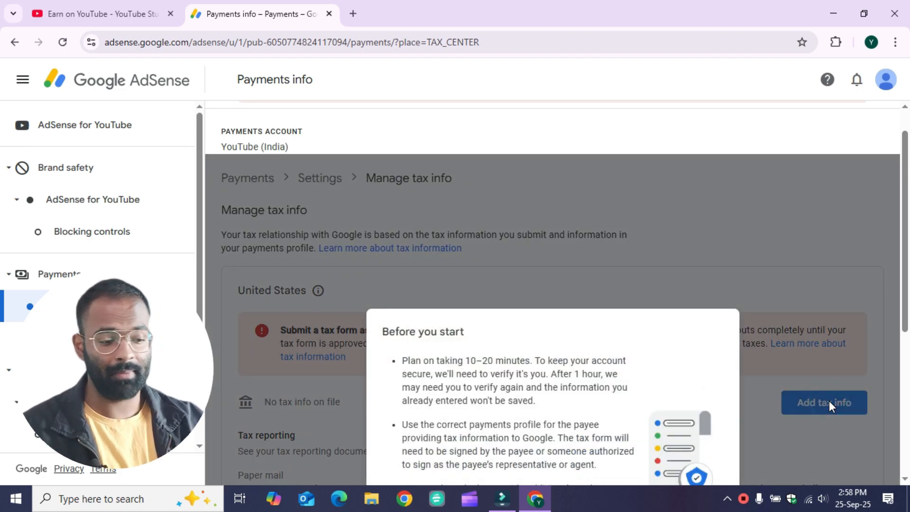
pyautogui.scroll(-2, 583, 329)
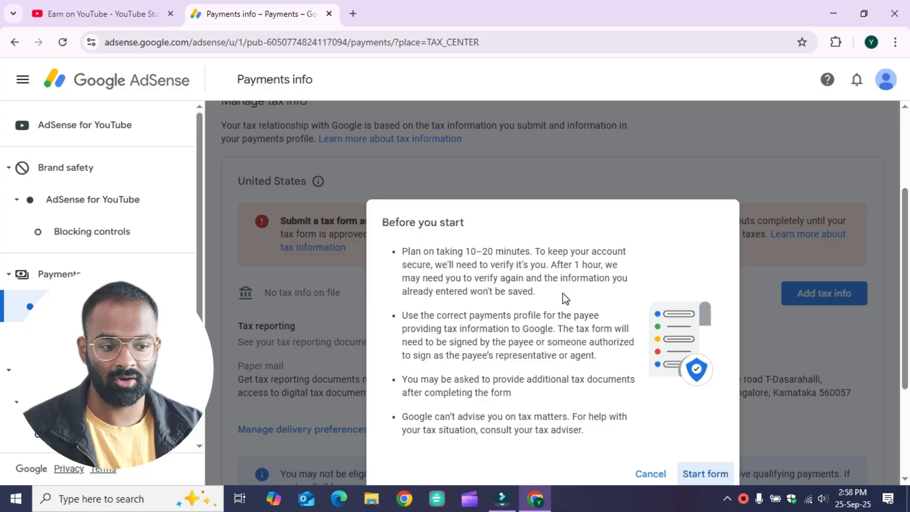
pyautogui.scroll(-2, 563, 293)
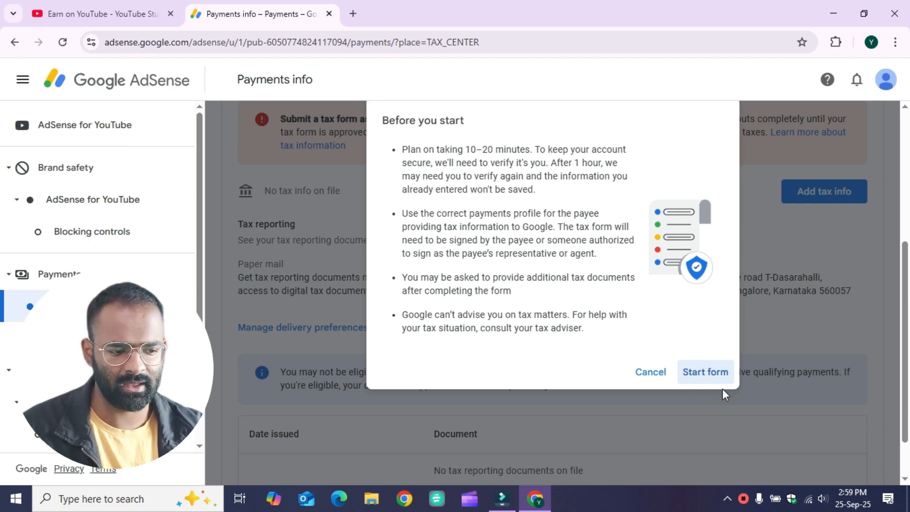
pyautogui.click(705, 373)
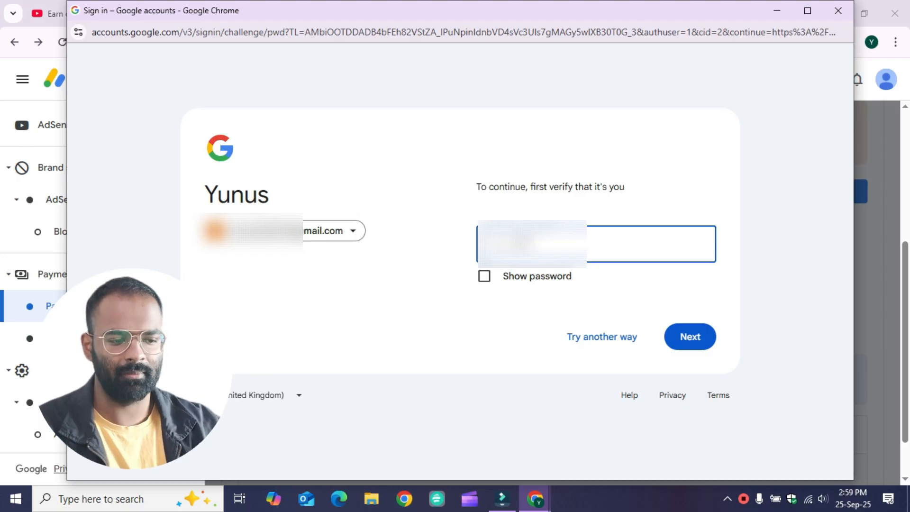
pyautogui.click(703, 336)
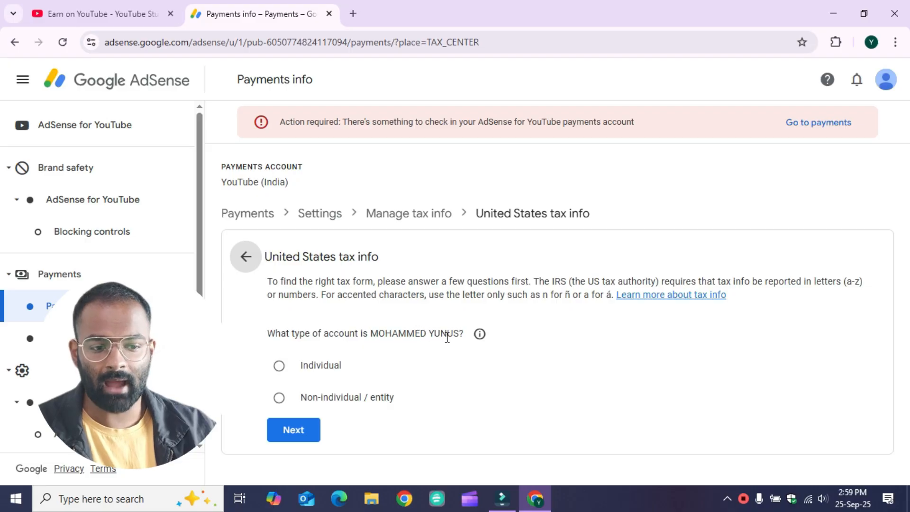
# - Set the account type to Individual and answer No to being a citizen or resident of the United States
pyautogui.moveTo(370, 334); pyautogui.dragTo(487, 341)
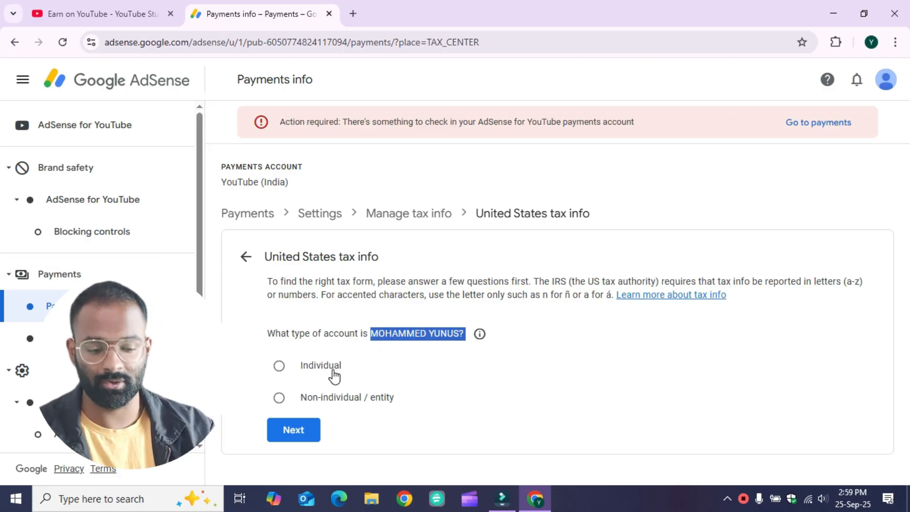
pyautogui.click(280, 367)
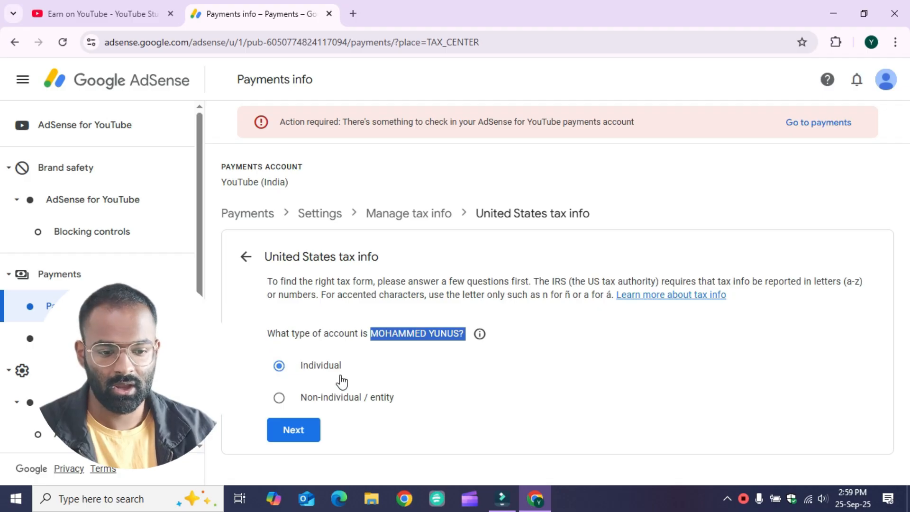
pyautogui.click(292, 432)
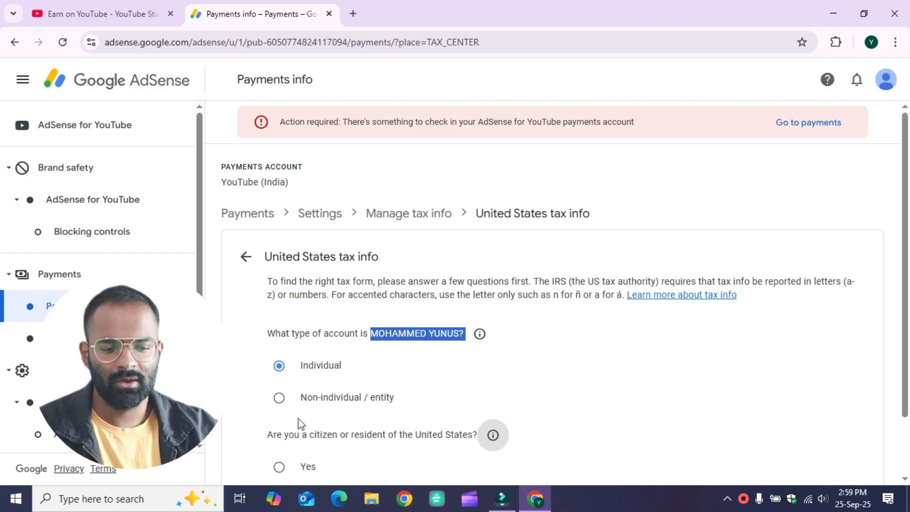
pyautogui.scroll(-1, 382, 377)
pyautogui.scroll(-1, 382, 377)
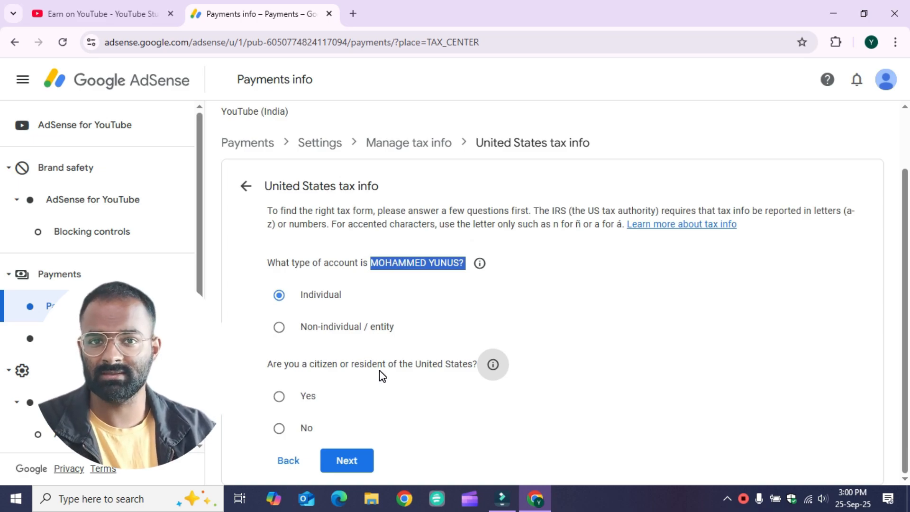
pyautogui.click(279, 428)
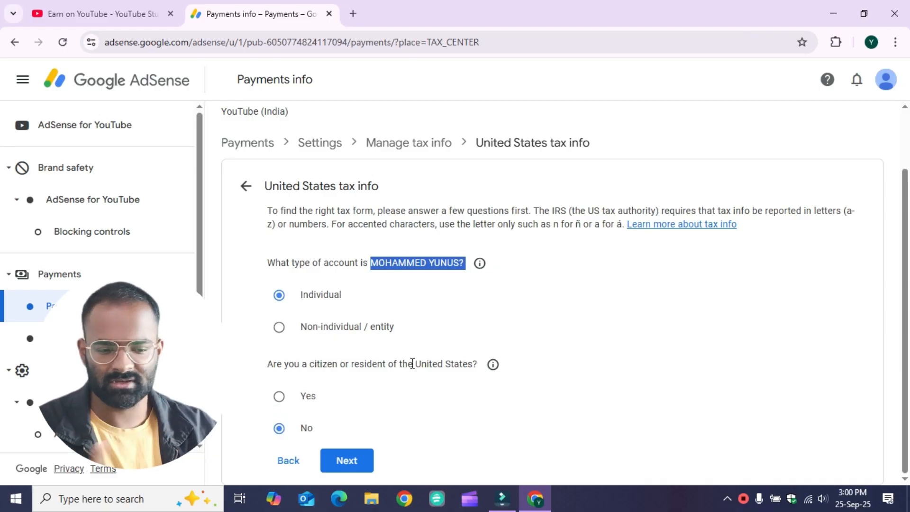
pyautogui.click(355, 459)
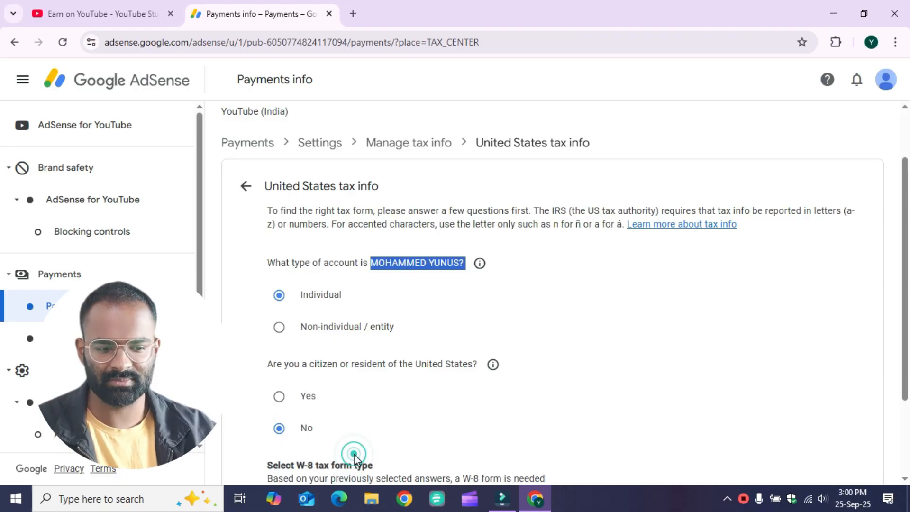
# - Choose W-8BEN as the W-8 tax form type and start that form
pyautogui.scroll(-2, 378, 394)
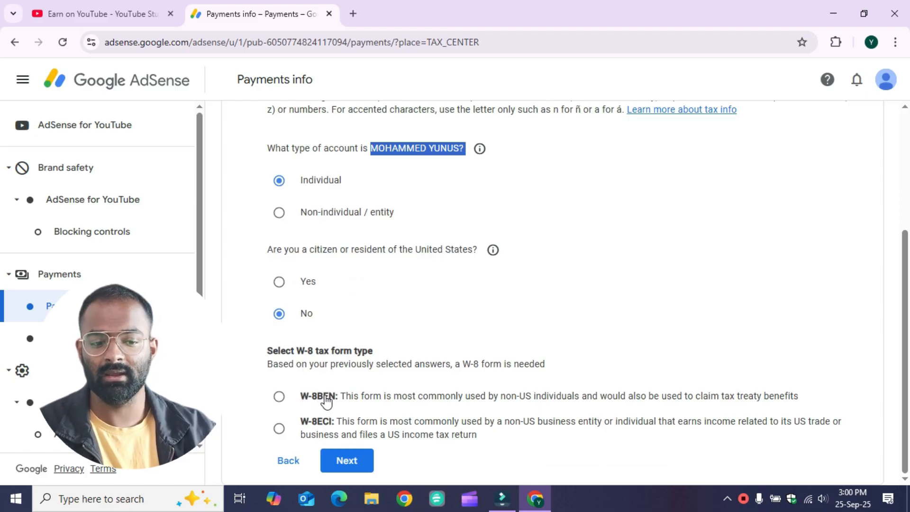
pyautogui.click(281, 398)
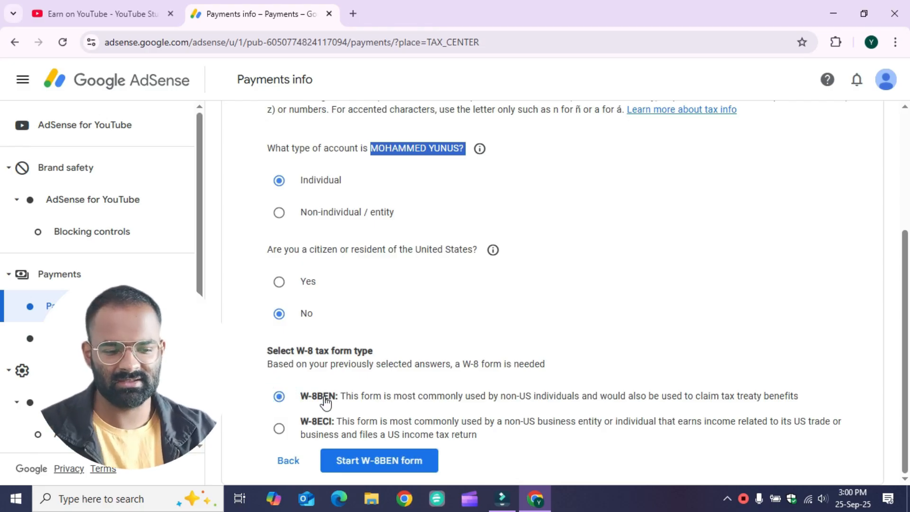
pyautogui.click(346, 399)
pyautogui.moveTo(346, 398); pyautogui.dragTo(559, 406)
pyautogui.click(551, 397)
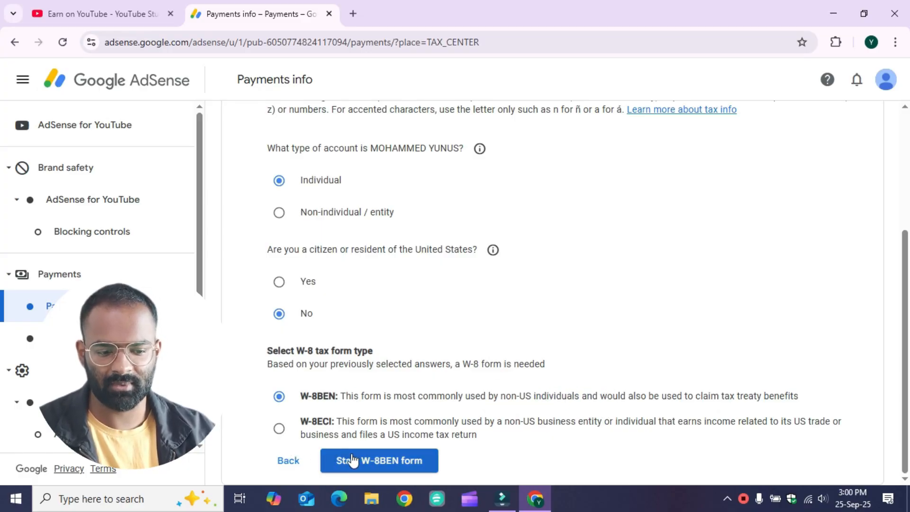
pyautogui.click(374, 460)
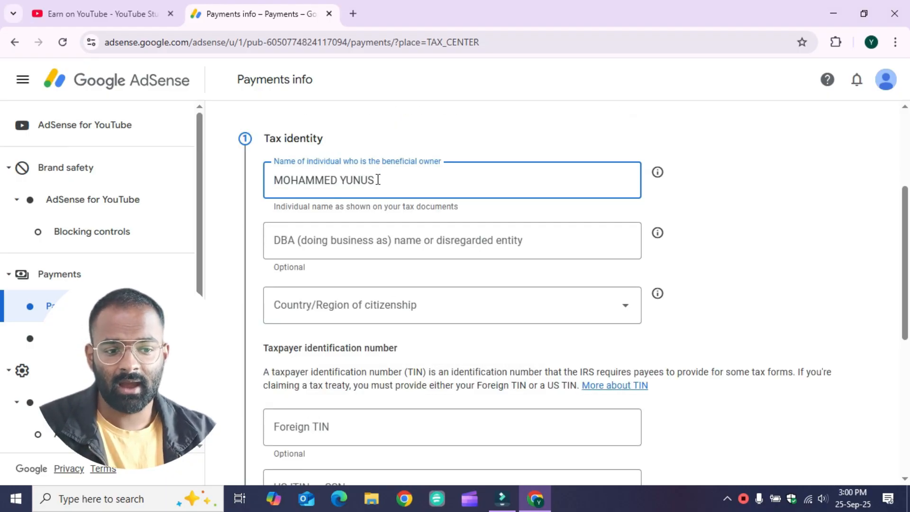
# - Check the beneficial owner's name and the optional DBA name field in the tax identity section
pyautogui.moveTo(377, 180); pyautogui.dragTo(228, 187)
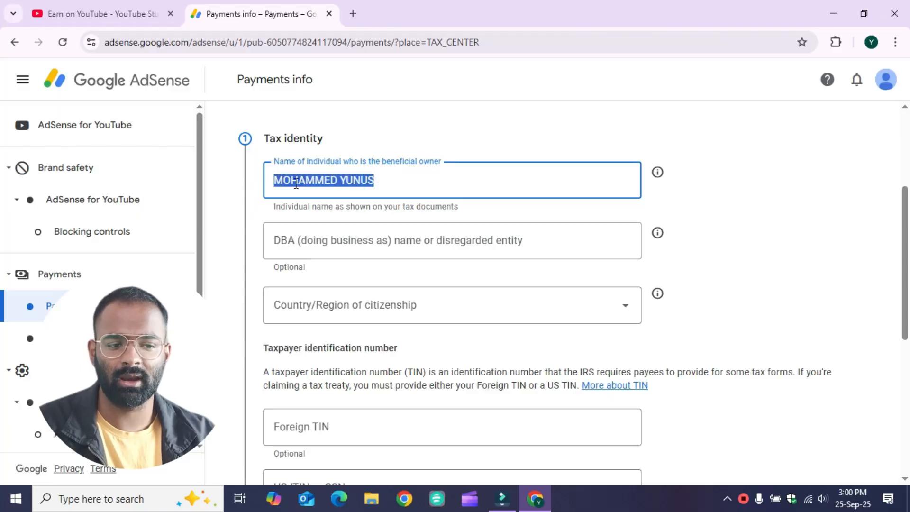
pyautogui.moveTo(296, 183); pyautogui.dragTo(390, 193)
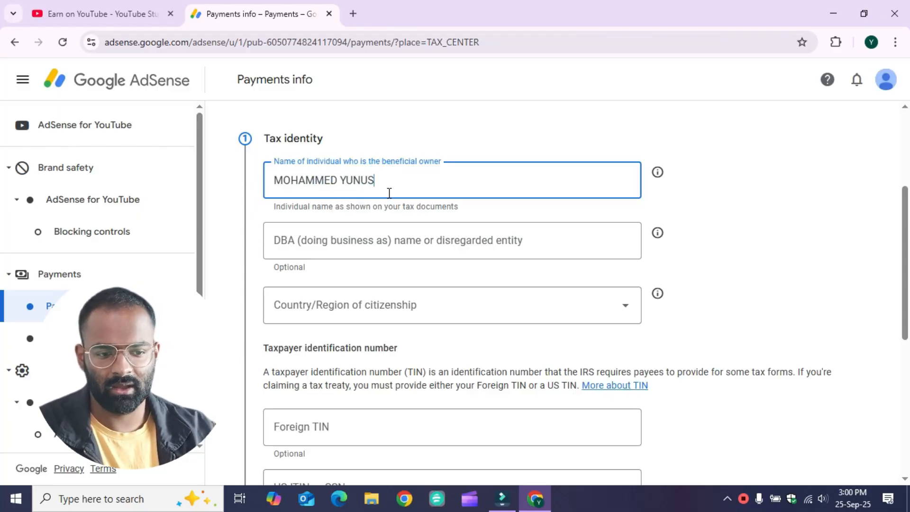
pyautogui.scroll(-1, 389, 194)
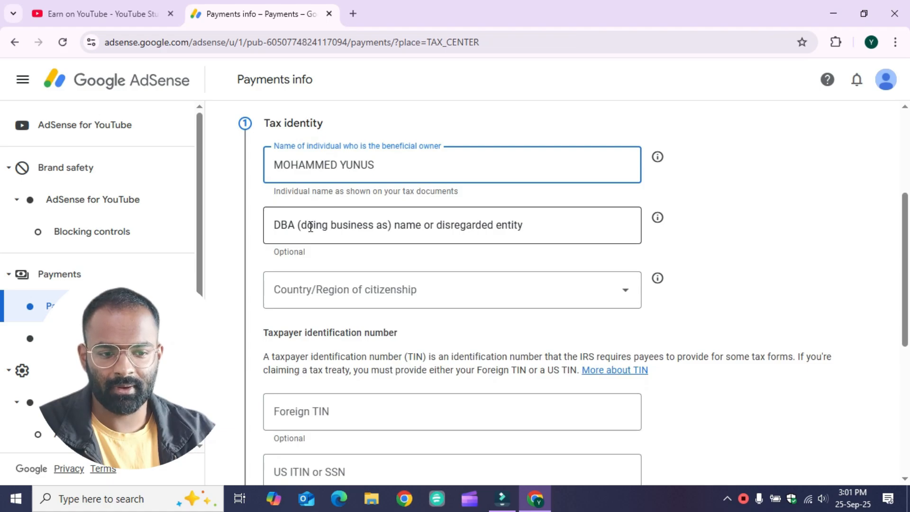
pyautogui.click(429, 225)
pyautogui.scroll(-1, 429, 224)
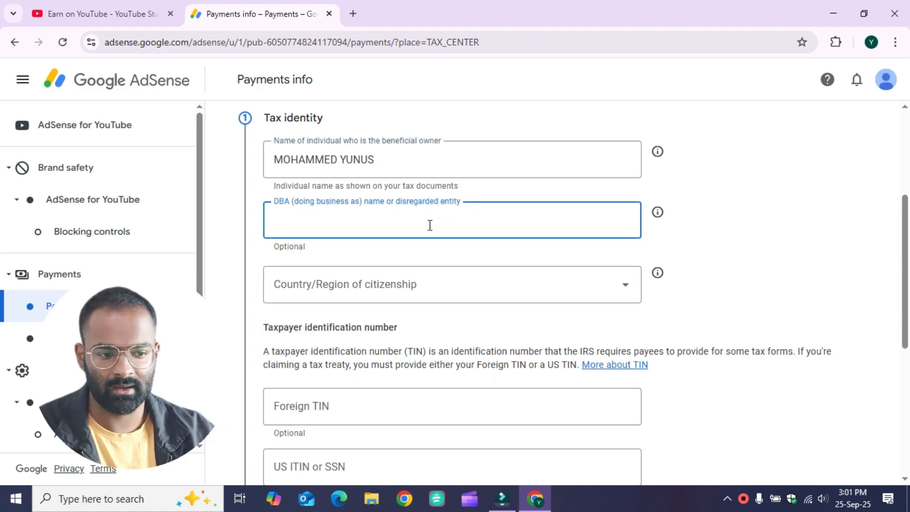
# - Set the country/region of citizenship to India in the tax identity section
pyautogui.click(351, 269)
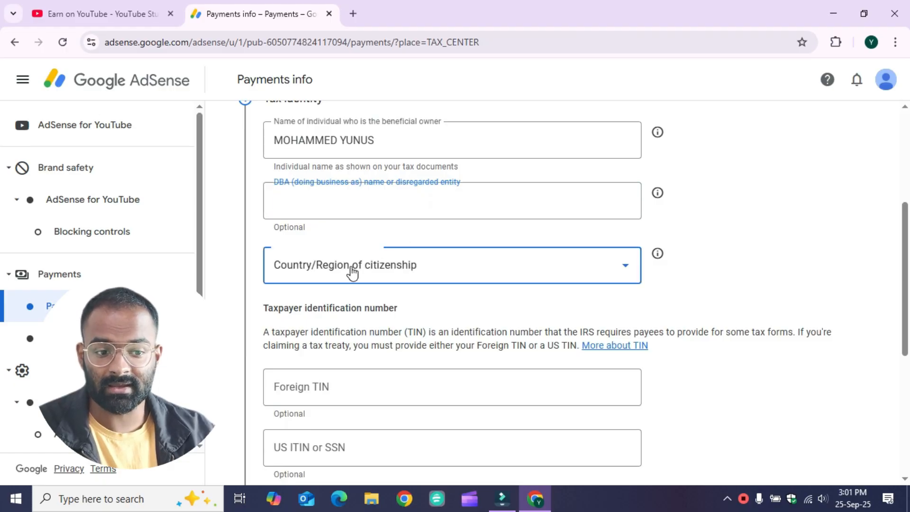
pyautogui.scroll(-15, 351, 271)
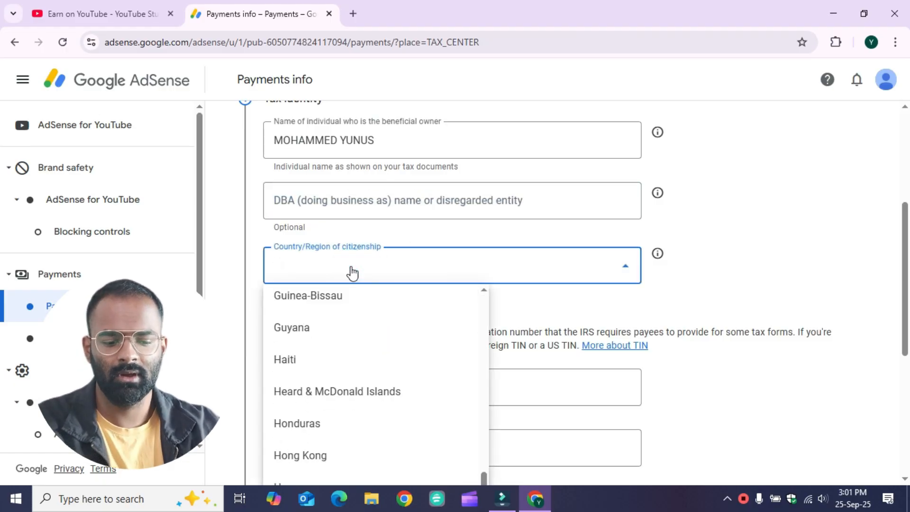
pyautogui.scroll(15, 352, 274)
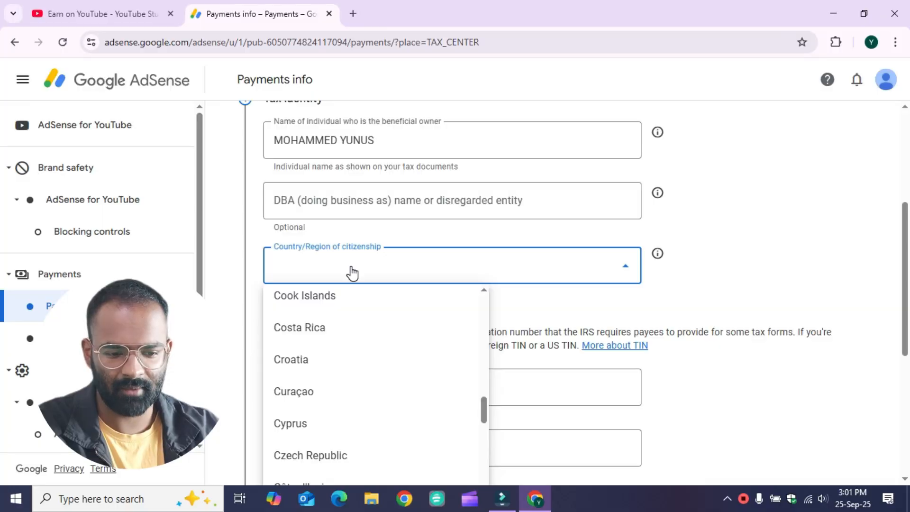
pyautogui.click(362, 274)
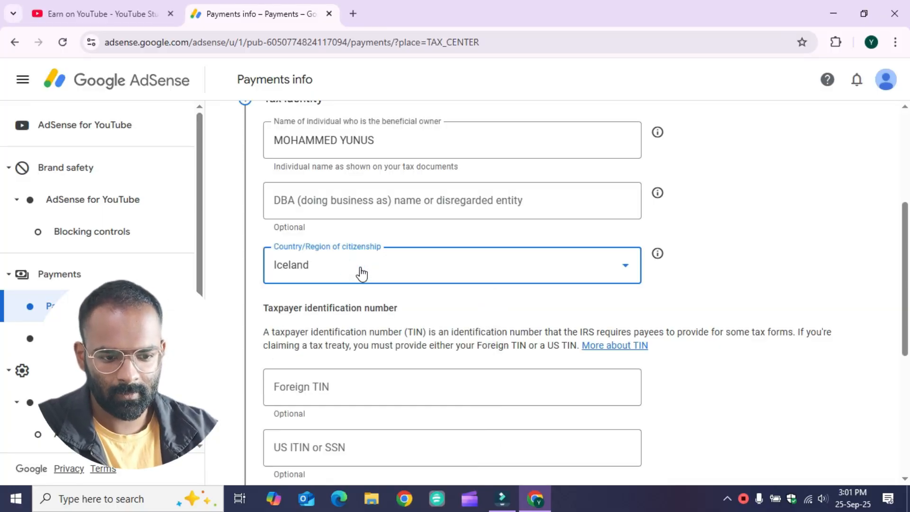
pyautogui.click(625, 266)
pyautogui.click(627, 268)
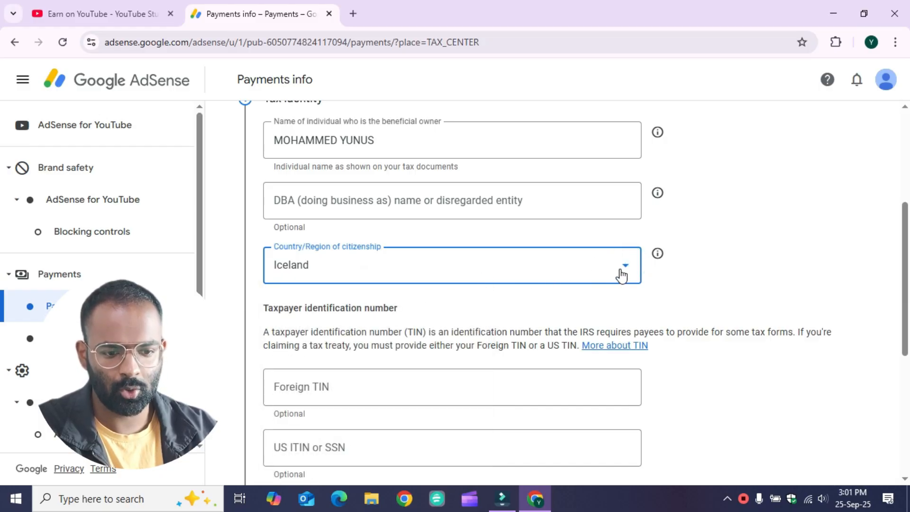
pyautogui.click(622, 272)
pyautogui.scroll(-3, 306, 351)
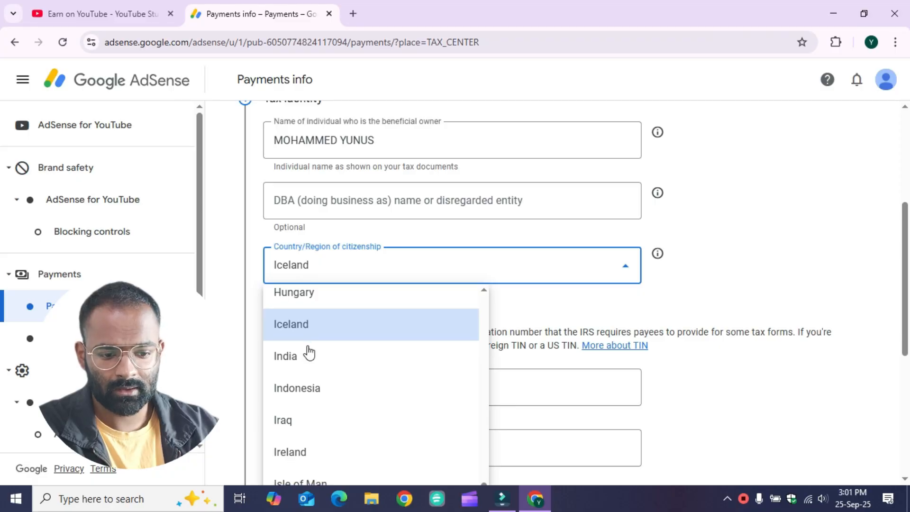
pyautogui.click(289, 361)
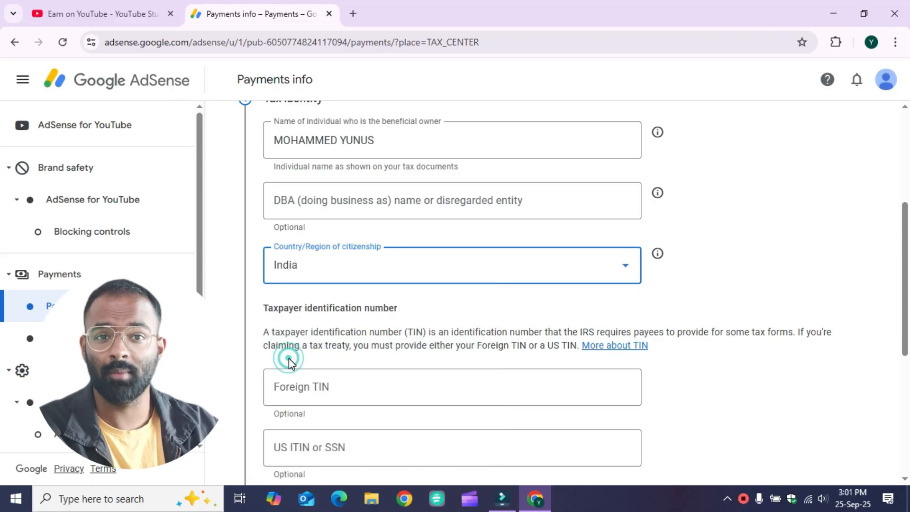
pyautogui.scroll(-2, 403, 300)
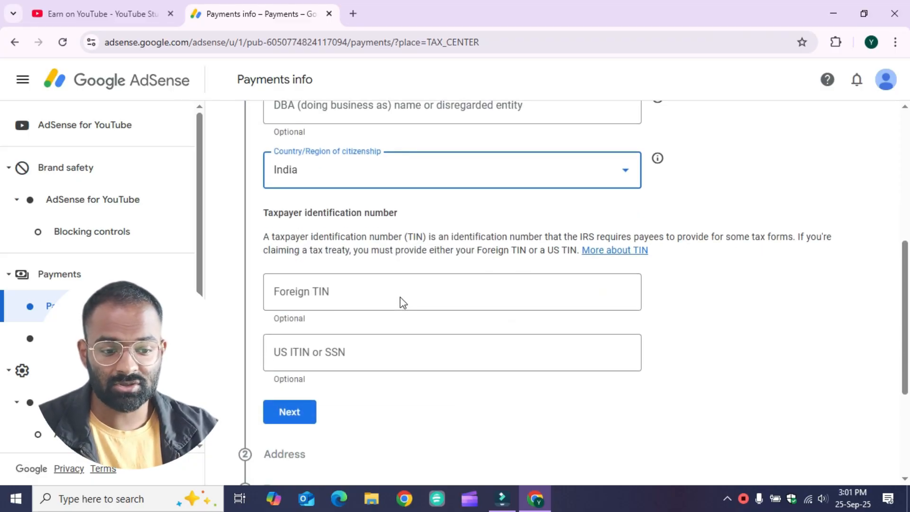
# - Enter the taxpayer identification number as the Foreign TIN, leave the US ITIN or SSN empty, and continue to the address section
pyautogui.click(314, 288)
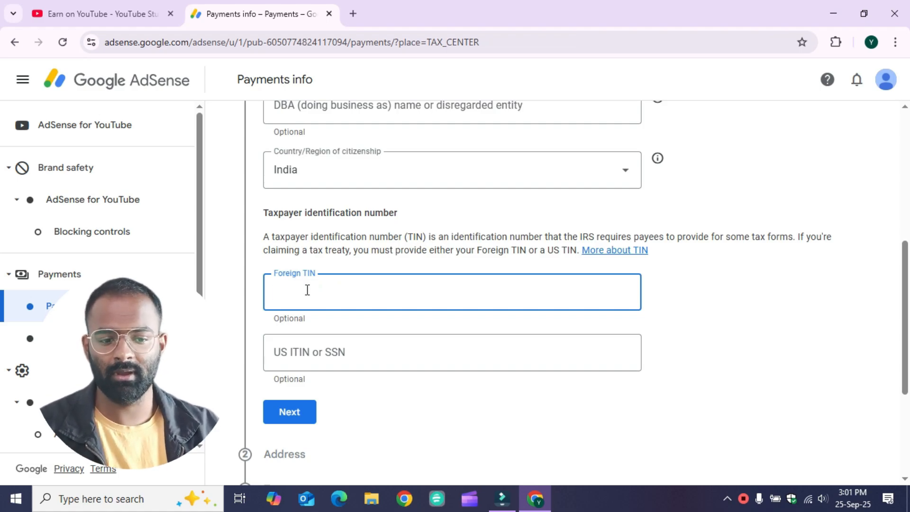
pyautogui.click(307, 290)
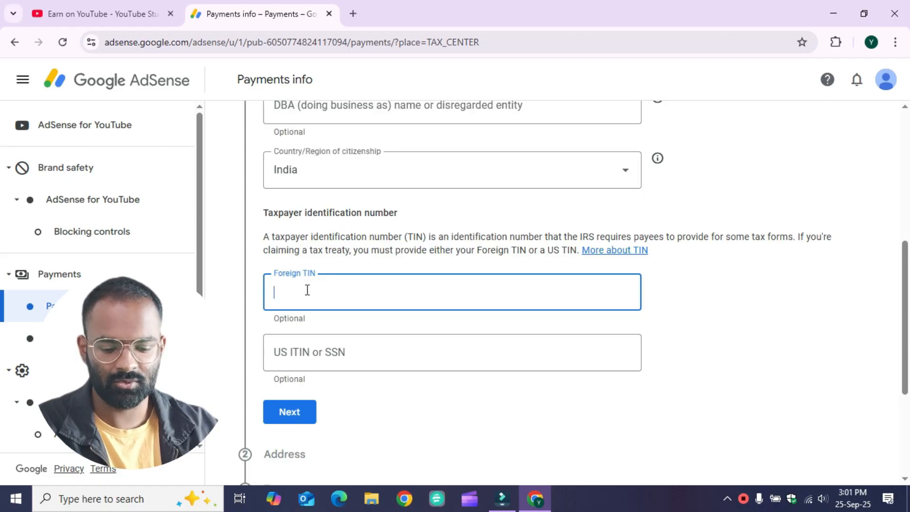
pyautogui.write('**')
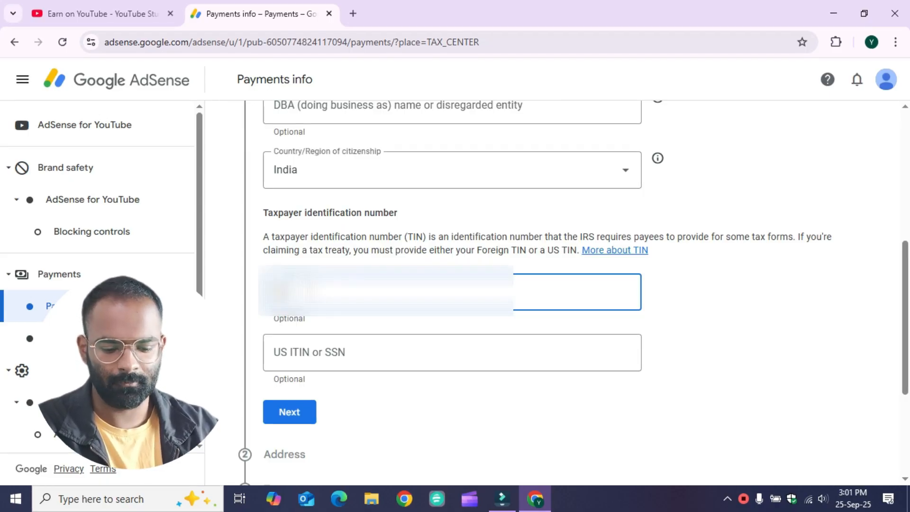
pyautogui.write('**')
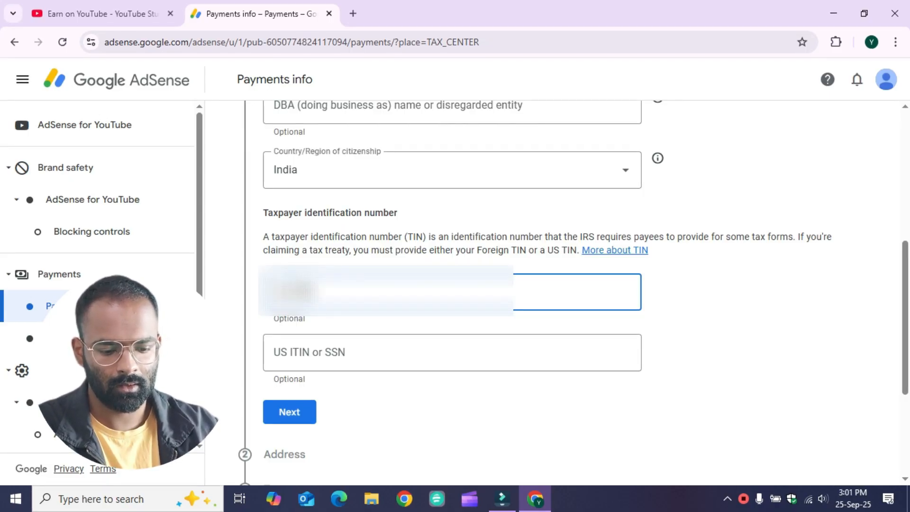
pyautogui.write('*')
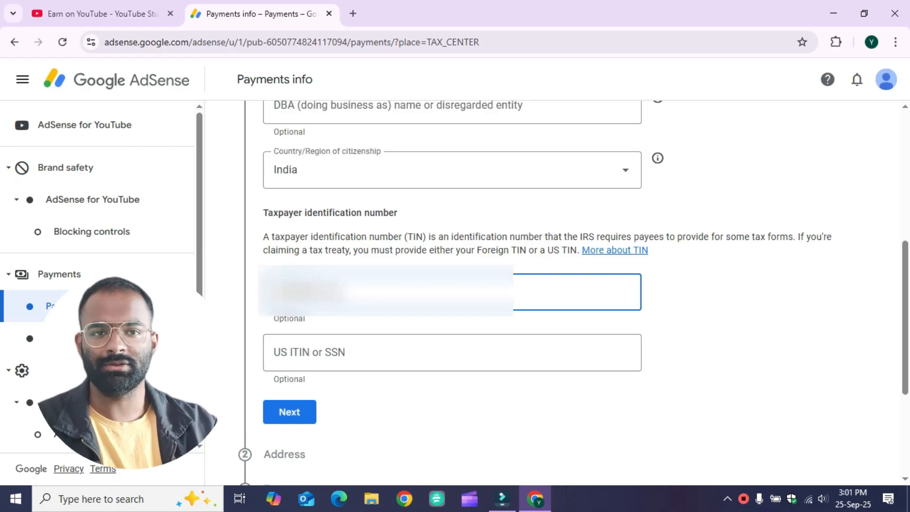
pyautogui.scroll(-1, 328, 327)
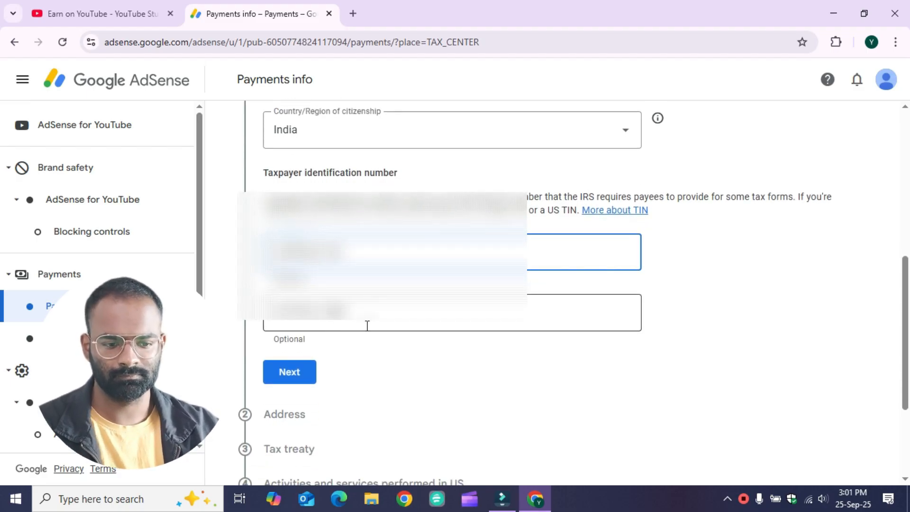
pyautogui.scroll(-1, 342, 362)
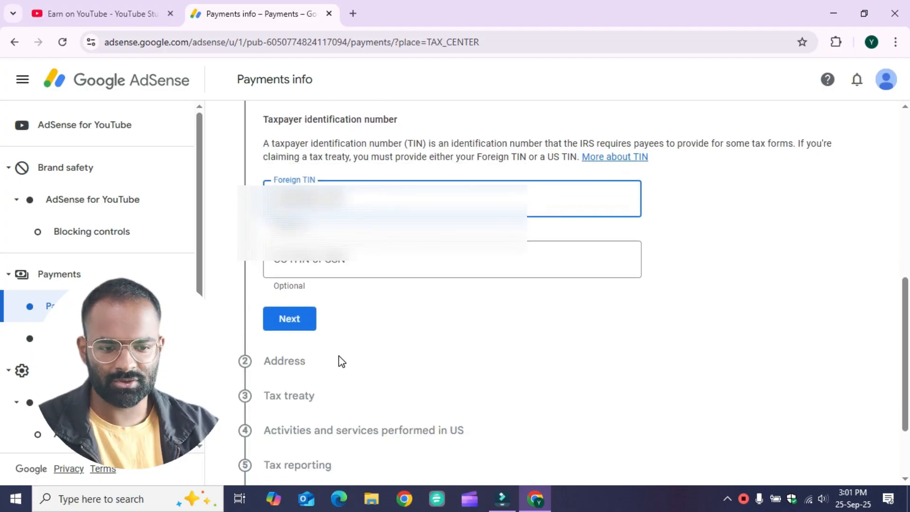
pyautogui.scroll(-2, 339, 362)
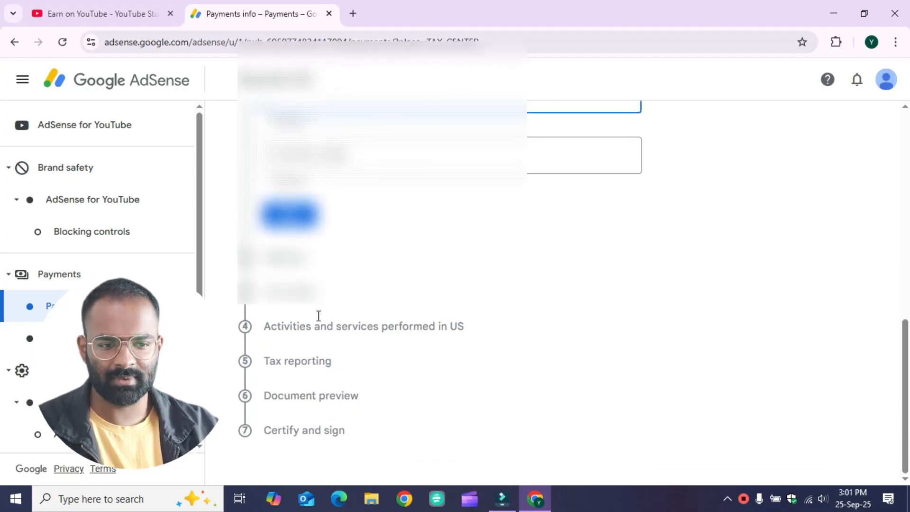
pyautogui.click(293, 218)
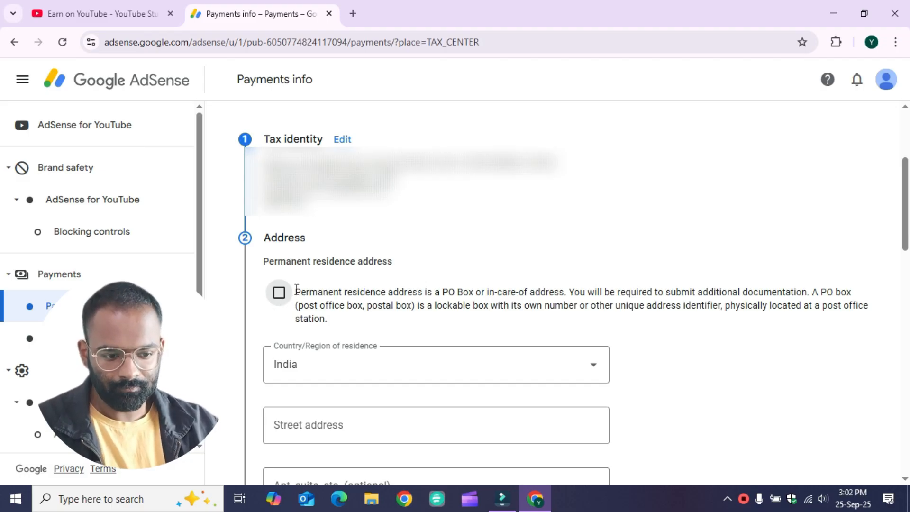
# - Mark the permanent residence address as a PO Box or in-care-of address
pyautogui.scroll(-1, 296, 290)
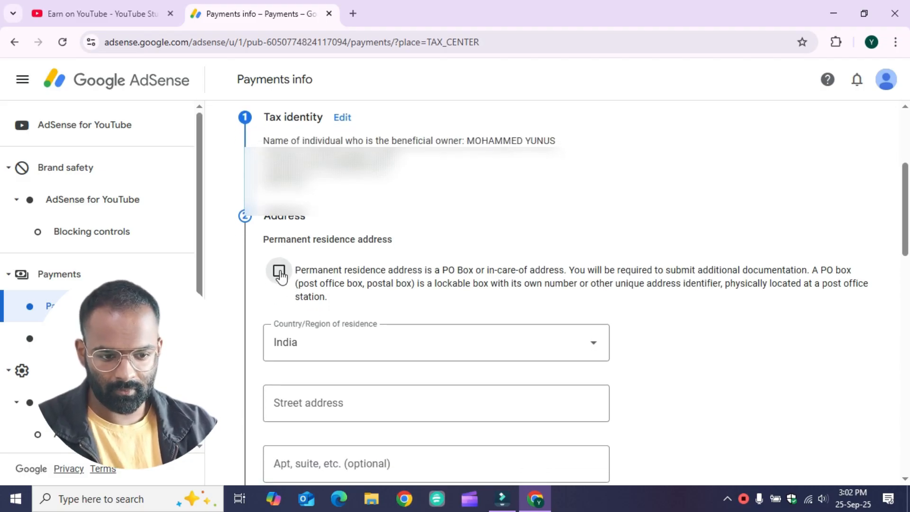
pyautogui.click(280, 274)
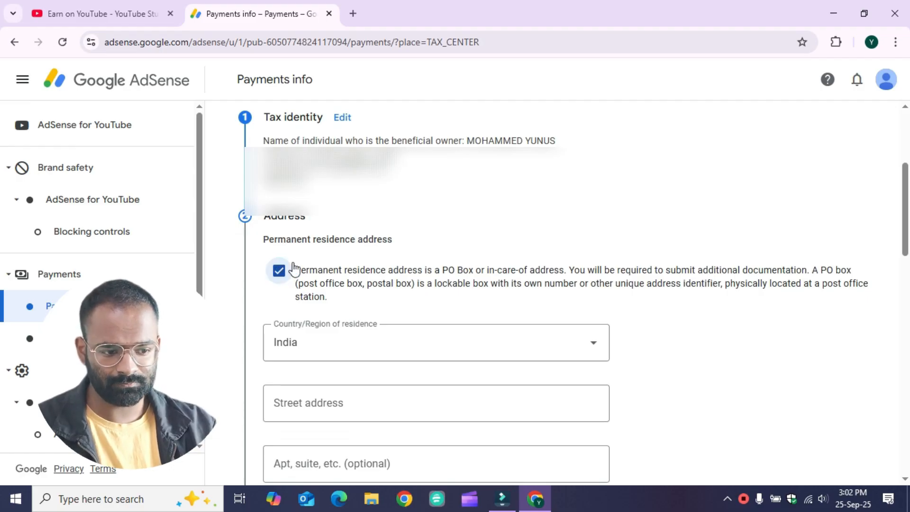
pyautogui.scroll(-3, 659, 249)
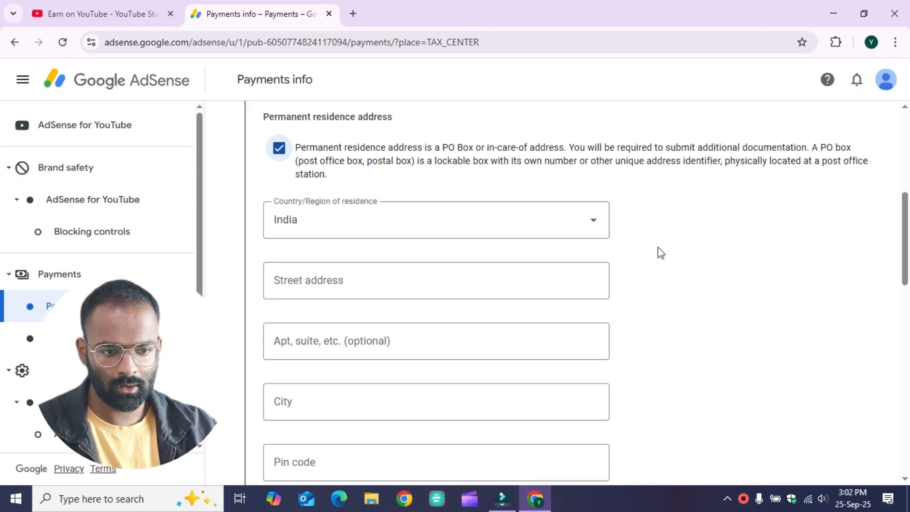
pyautogui.scroll(1, 658, 248)
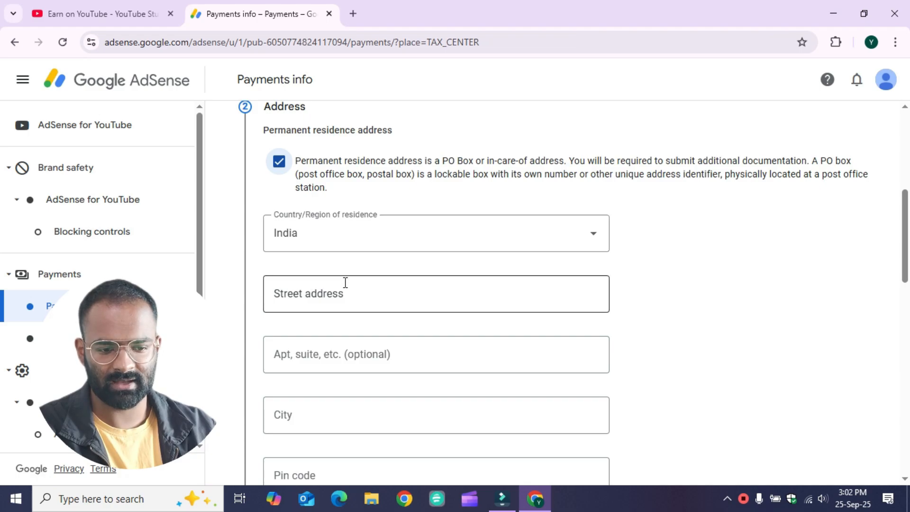
# - Fill in the permanent residence address from the saved address suggestion for the street address
pyautogui.scroll(-4, 347, 289)
pyautogui.scroll(3, 345, 289)
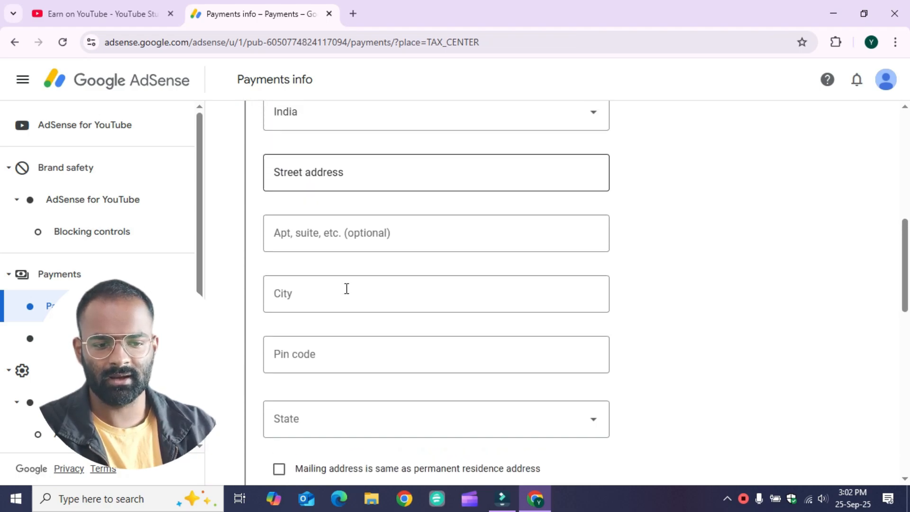
pyautogui.click(333, 235)
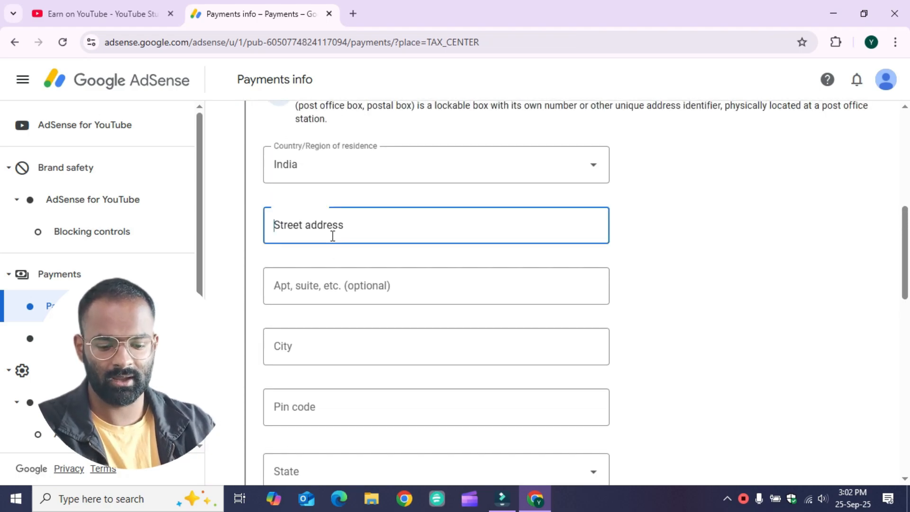
pyautogui.write('1')
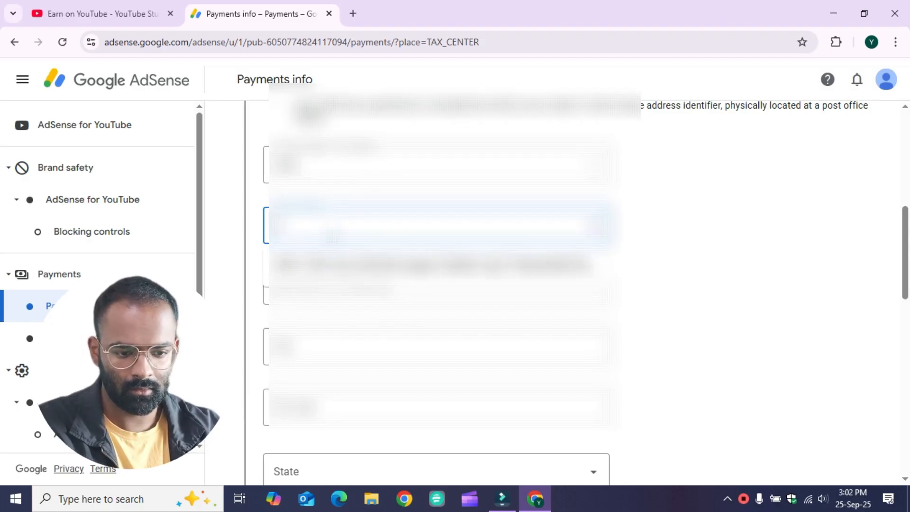
pyautogui.click(339, 270)
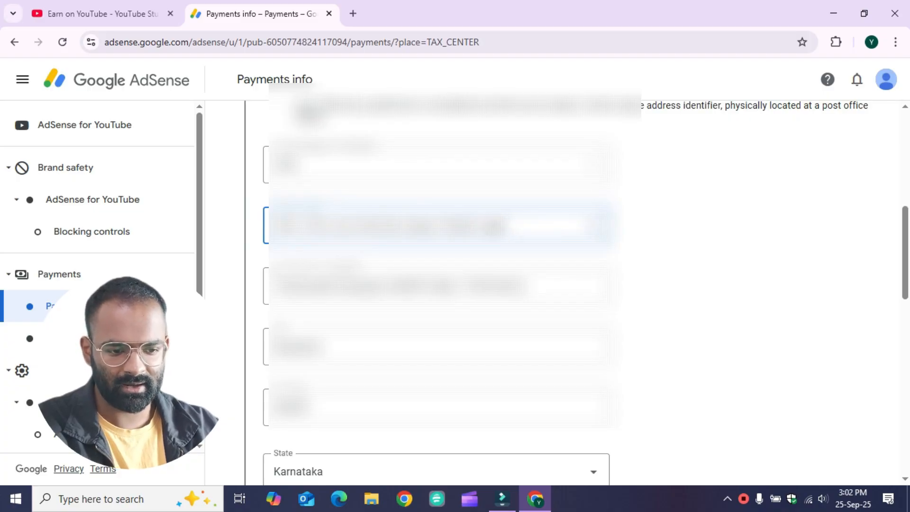
pyautogui.scroll(-1, 569, 285)
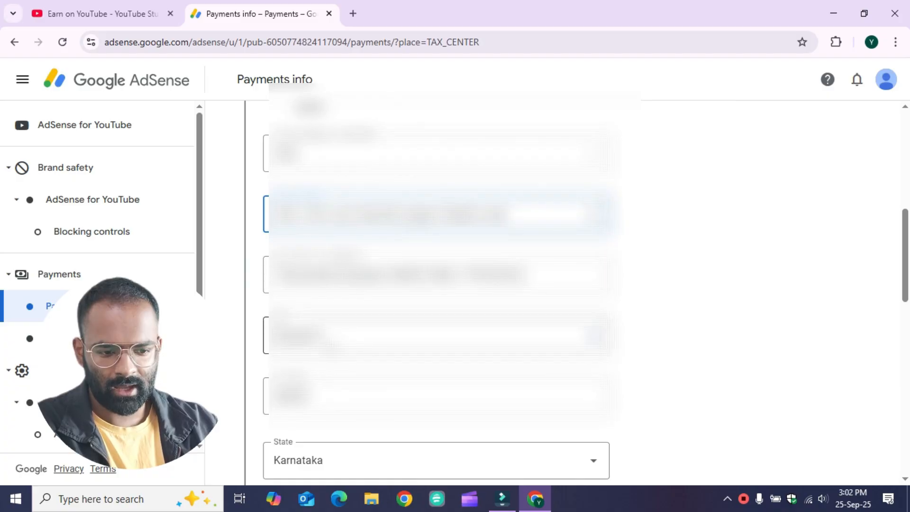
pyautogui.scroll(-2, 570, 285)
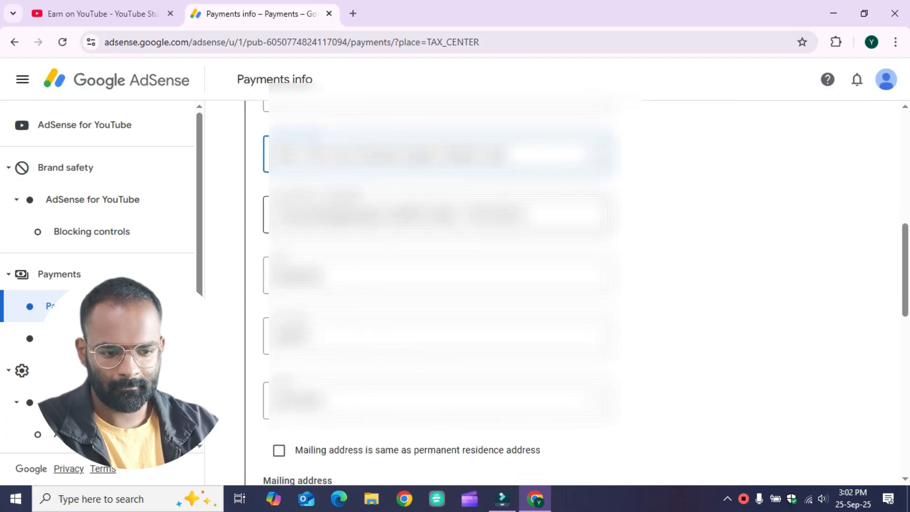
# - Add the locality to the end of the street address and clear the optional apartment line of the permanent residence address
pyautogui.moveTo(534, 216); pyautogui.dragTo(341, 216)
pyautogui.press('BackSpace')
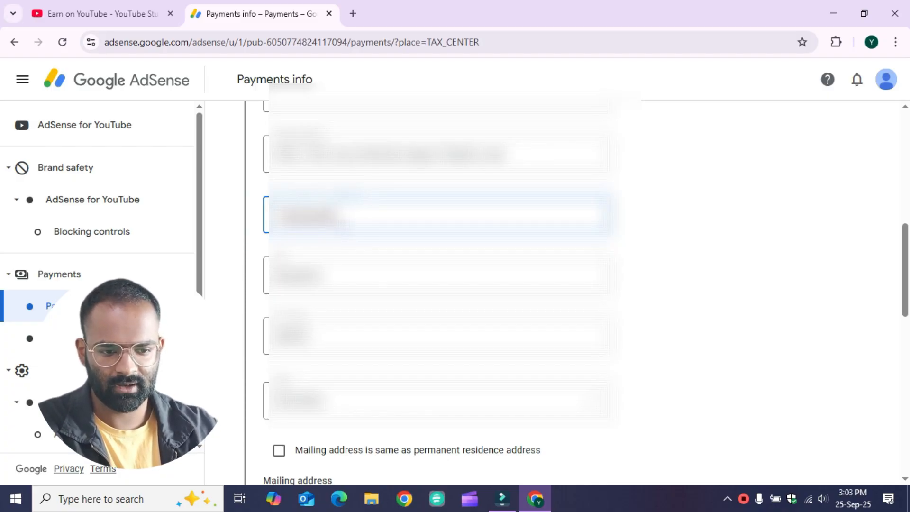
pyautogui.click(539, 153)
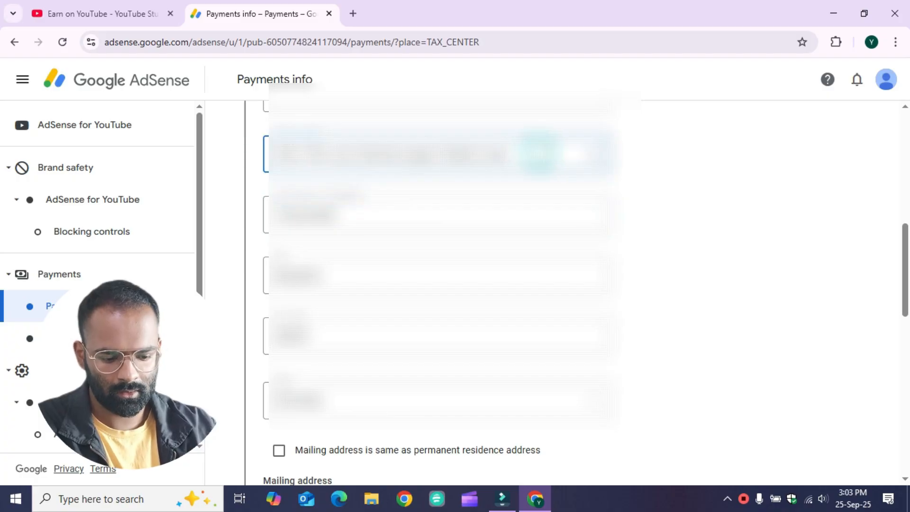
pyautogui.write('m')
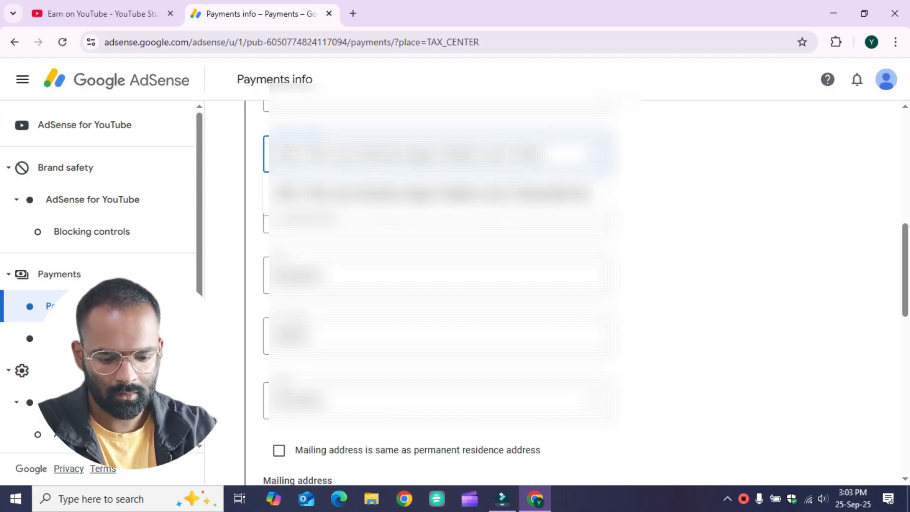
pyautogui.write('appur')
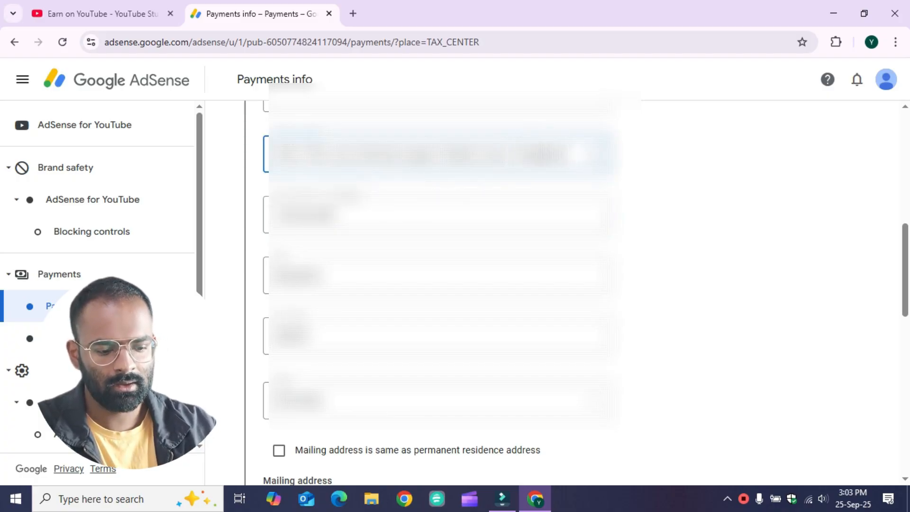
pyautogui.press('Tab')
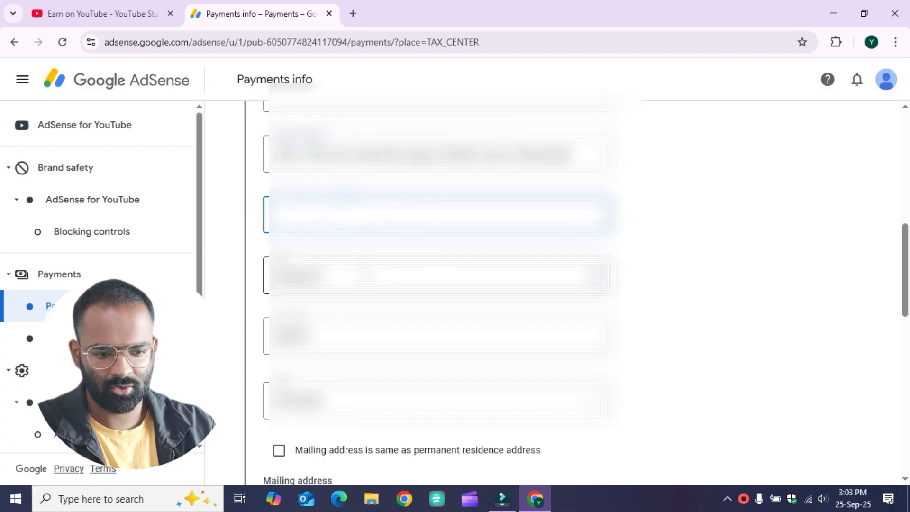
# - Set the mailing address to be the same as the permanent residence address and continue to the tax treaty section
pyautogui.scroll(-1, 360, 266)
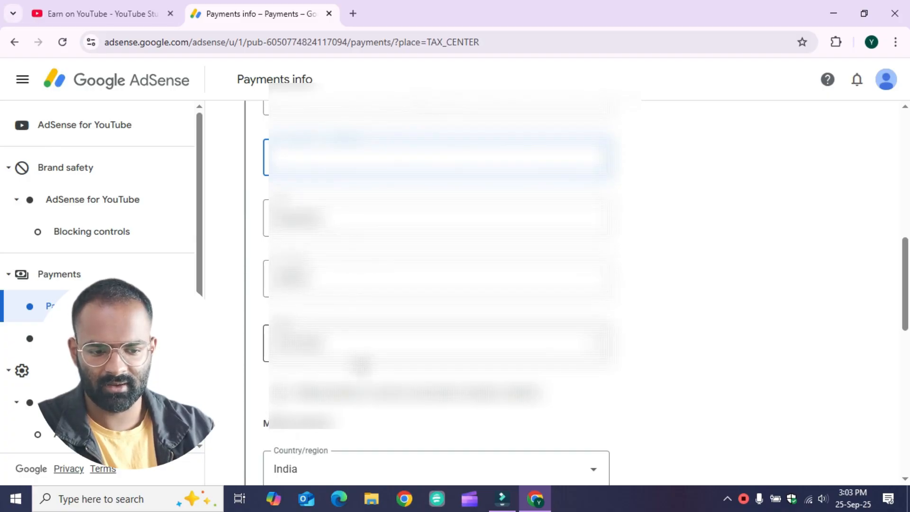
pyautogui.scroll(-8, 366, 351)
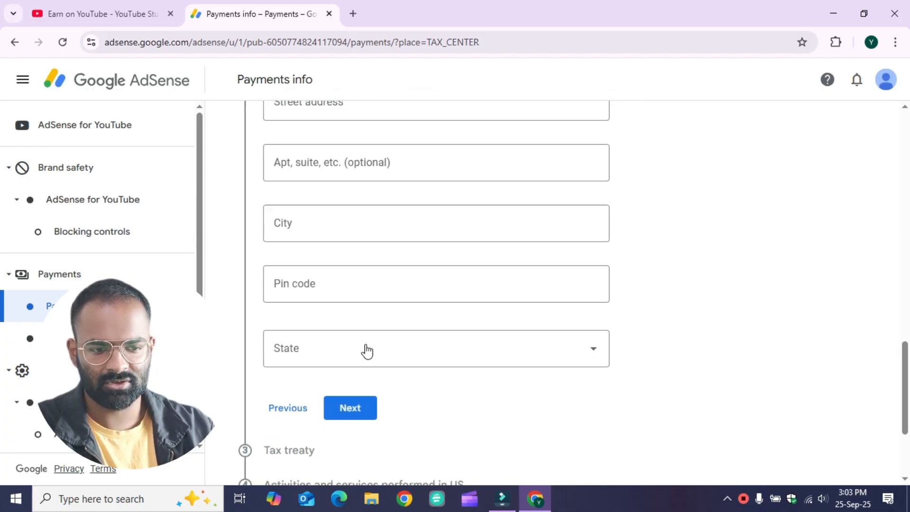
pyautogui.scroll(3, 366, 351)
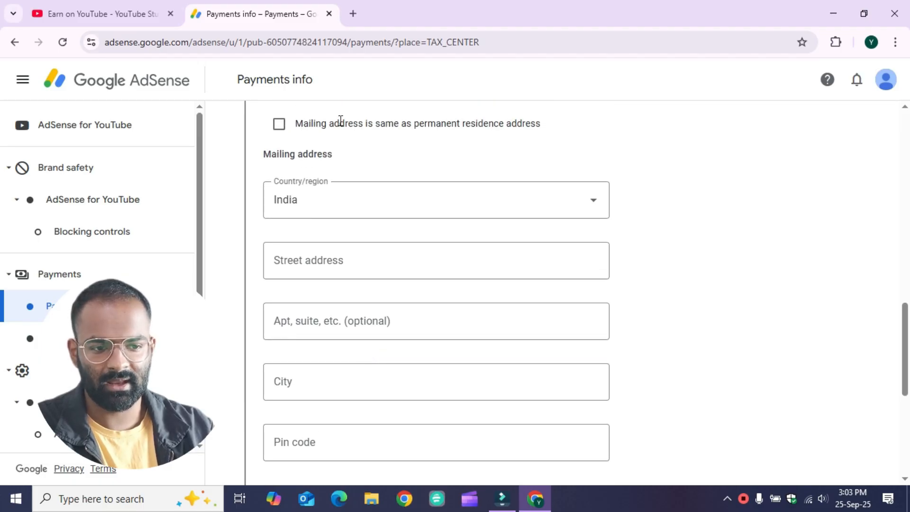
pyautogui.click(280, 127)
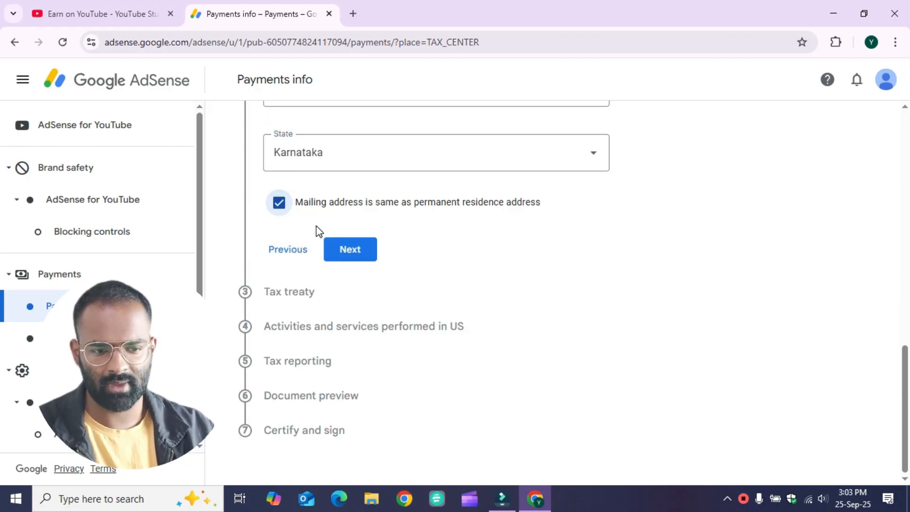
pyautogui.click(351, 250)
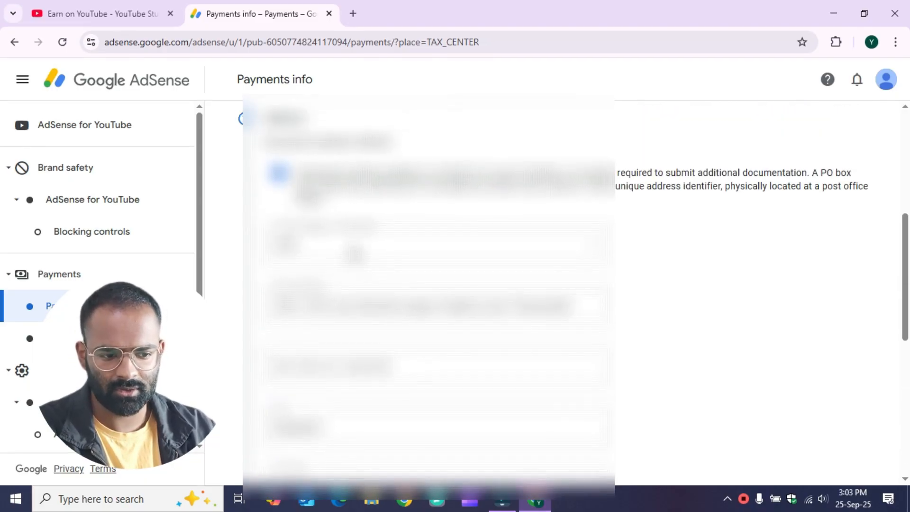
pyautogui.scroll(-2, 355, 255)
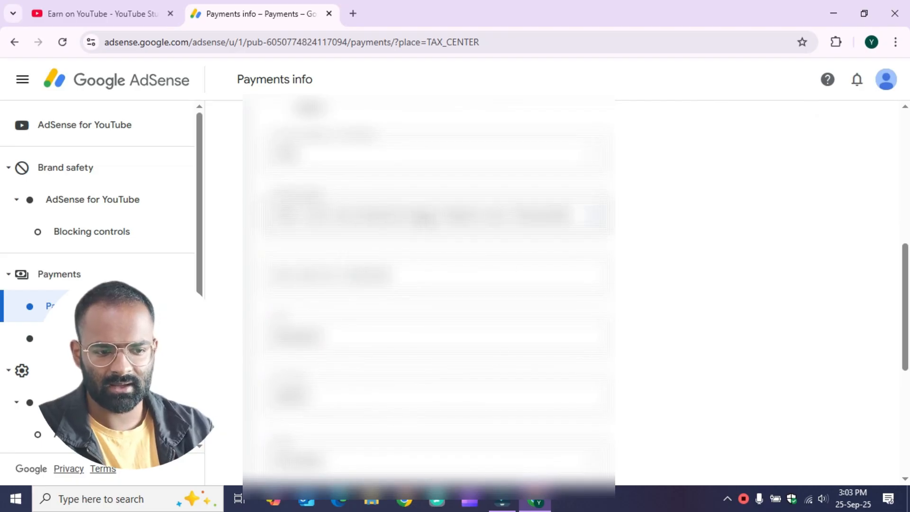
pyautogui.scroll(-5, 356, 251)
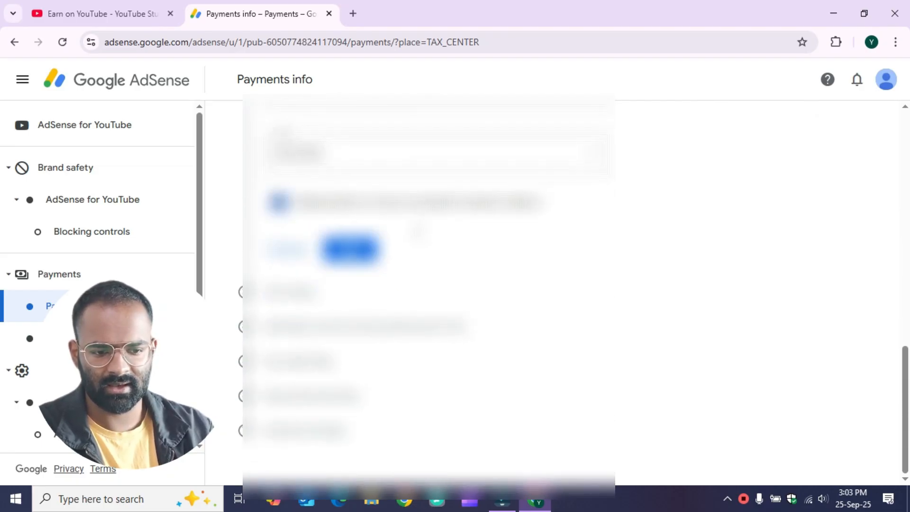
pyautogui.click(351, 248)
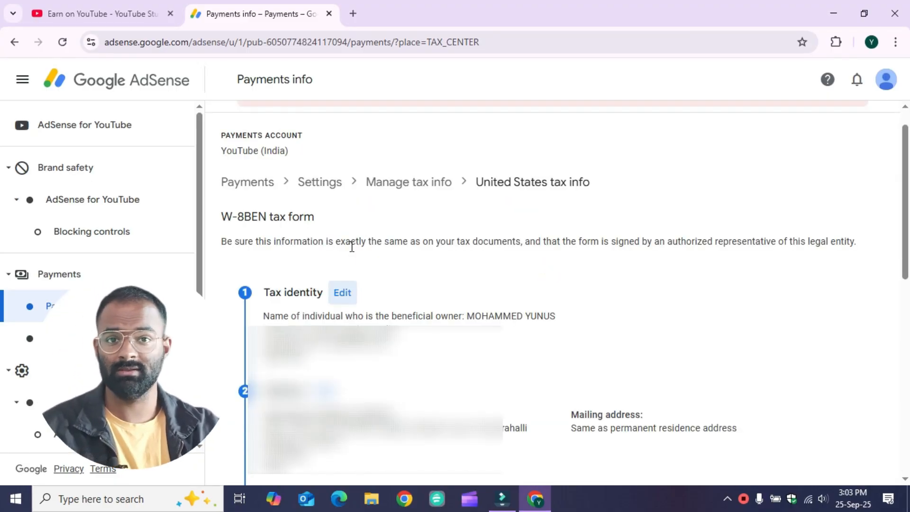
# - Declare eligibility for a reduced withholding rate under the tax treaty
pyautogui.scroll(-2, 351, 247)
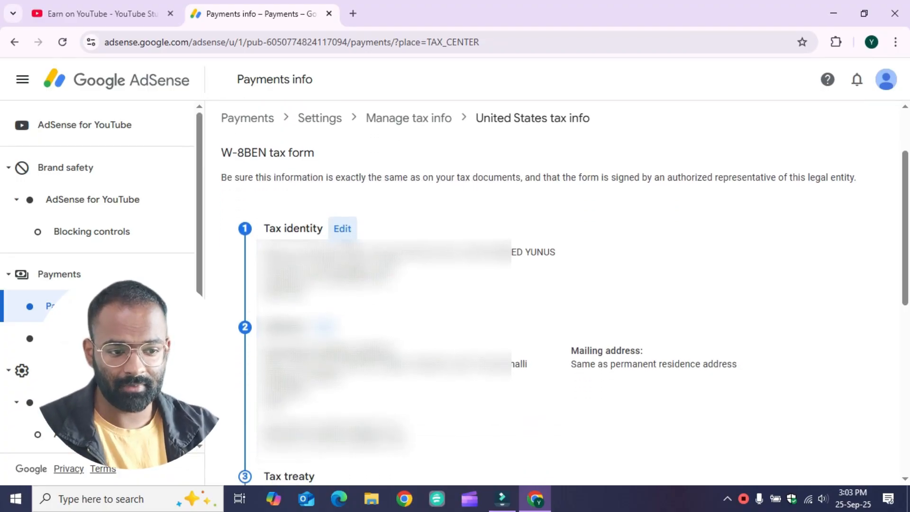
pyautogui.scroll(-3, 550, 294)
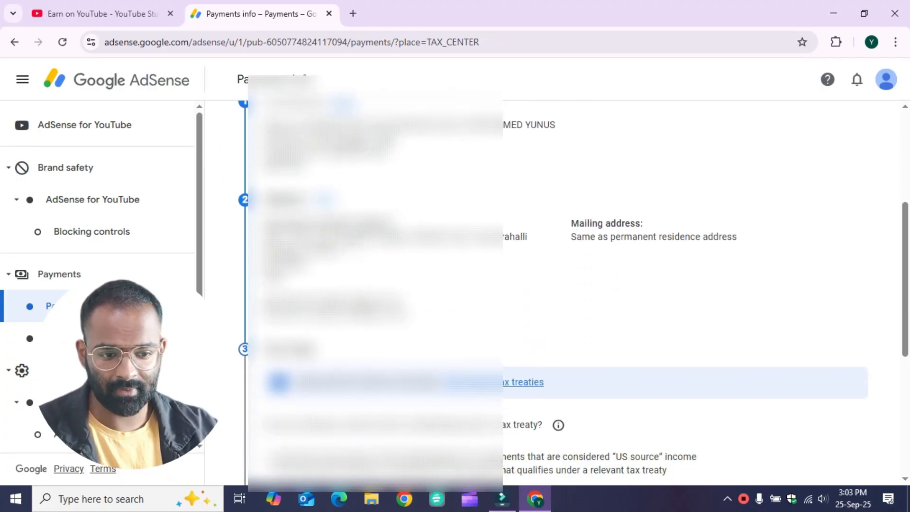
pyautogui.scroll(-1, 550, 294)
pyautogui.scroll(2, 352, 247)
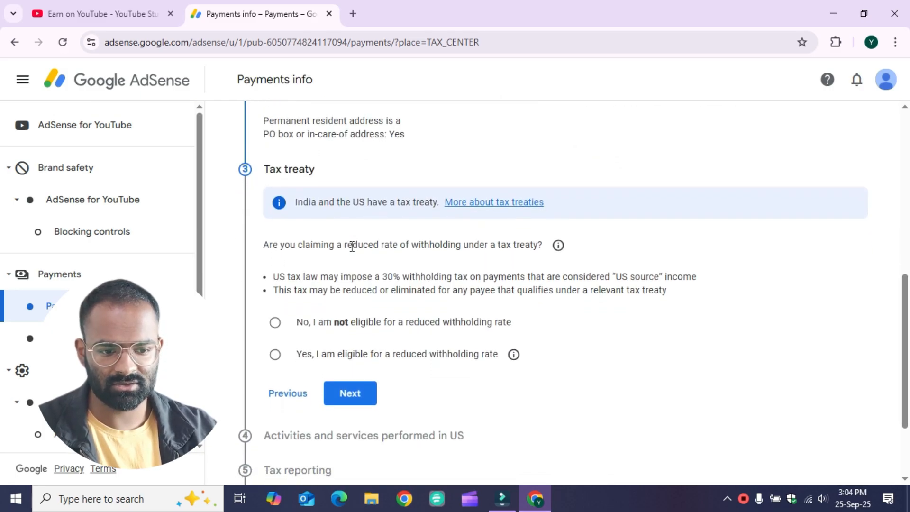
pyautogui.scroll(-1, 351, 247)
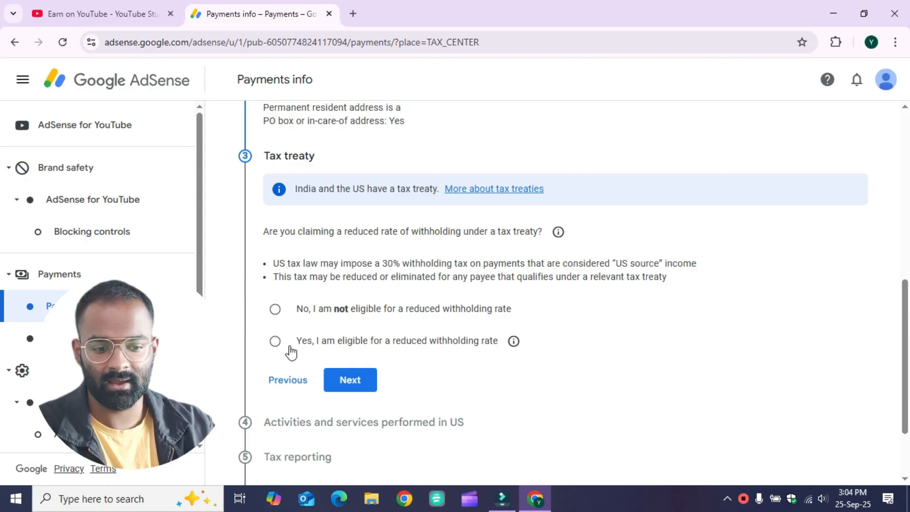
pyautogui.click(276, 342)
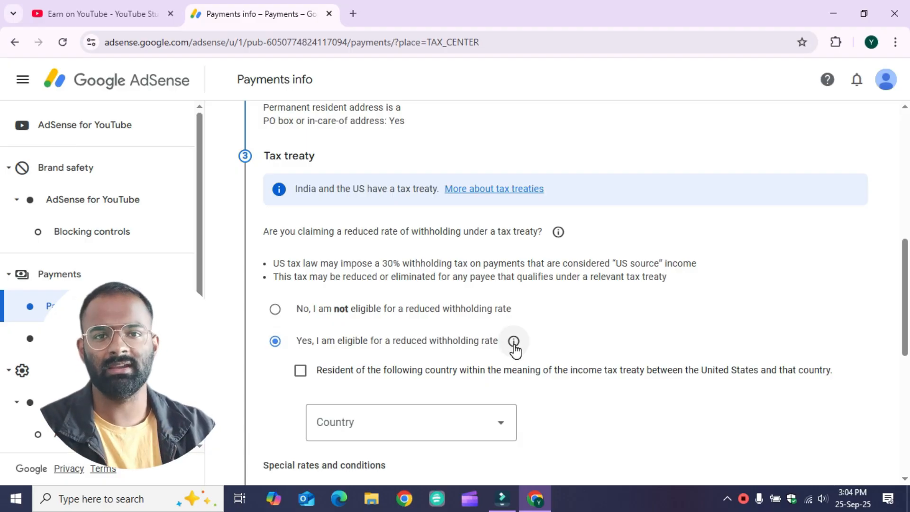
# - Confirm residency in a country covered by a US income tax treaty and set that country to India
pyautogui.scroll(-1, 514, 350)
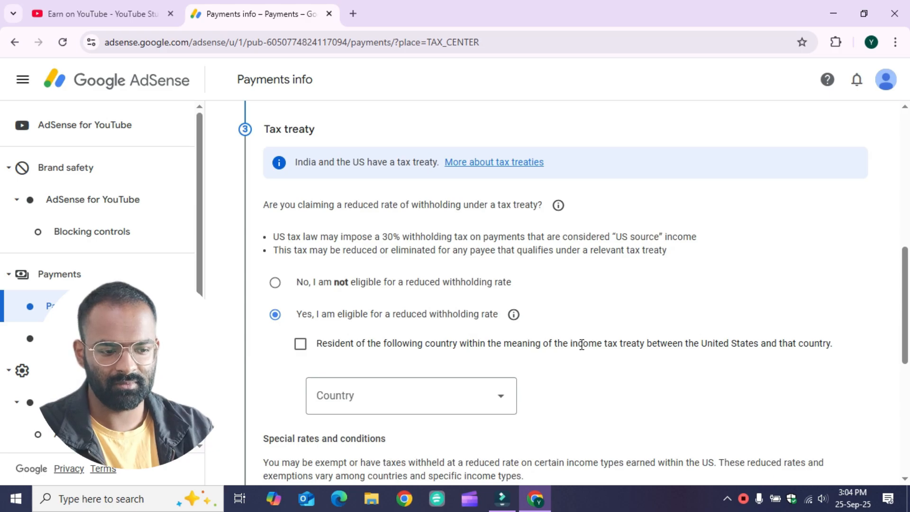
pyautogui.click(304, 348)
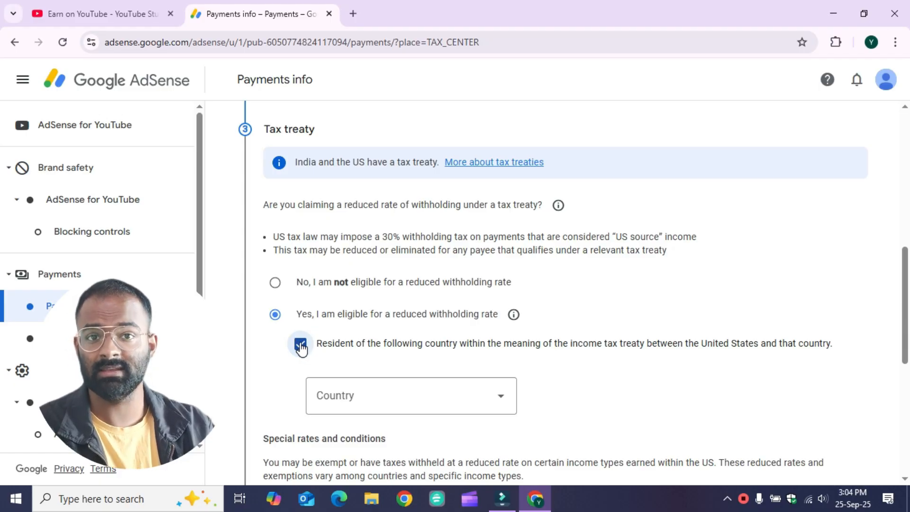
pyautogui.scroll(-2, 303, 347)
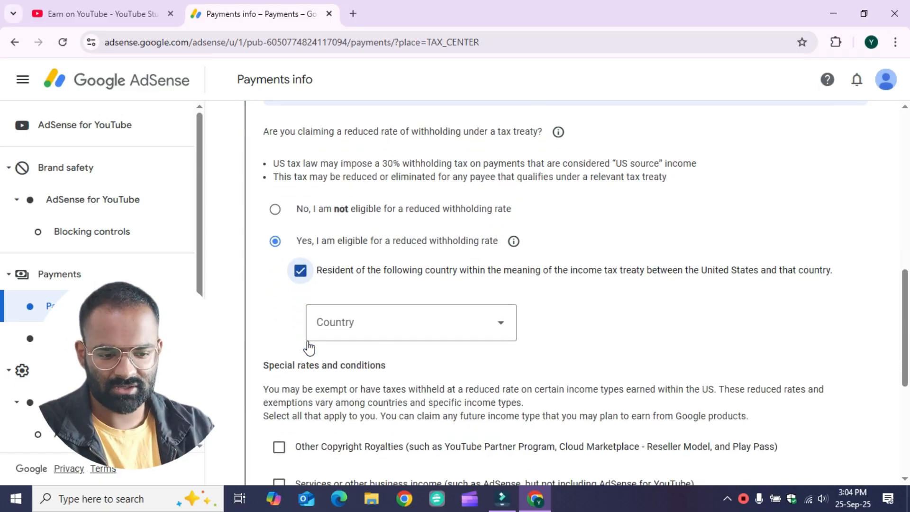
pyautogui.click(358, 331)
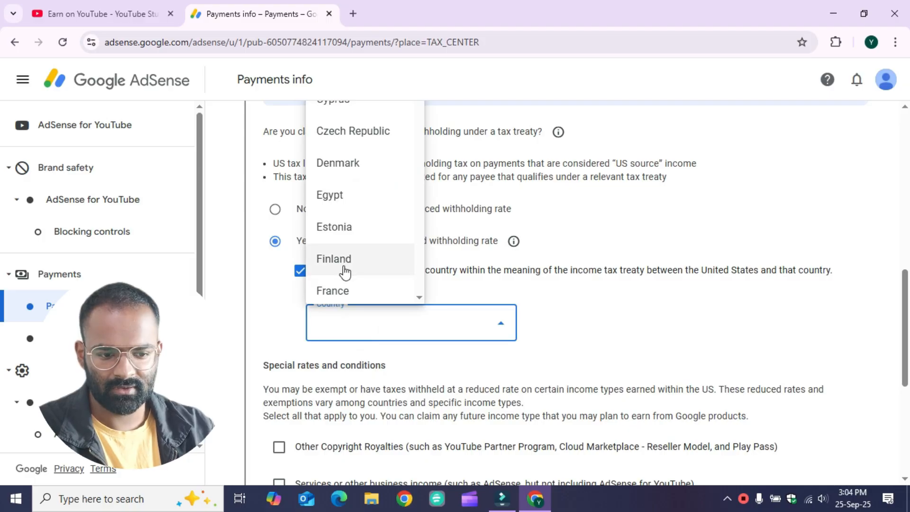
pyautogui.scroll(-5, 345, 271)
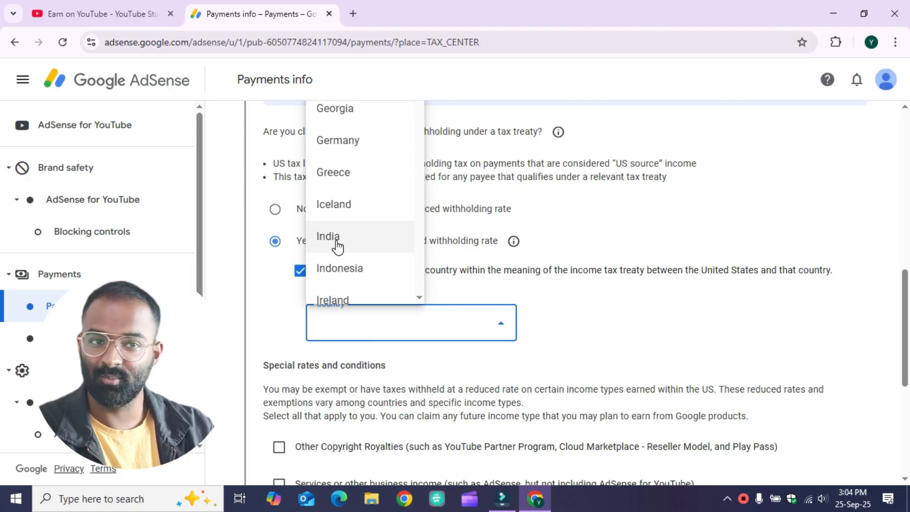
pyautogui.click(338, 245)
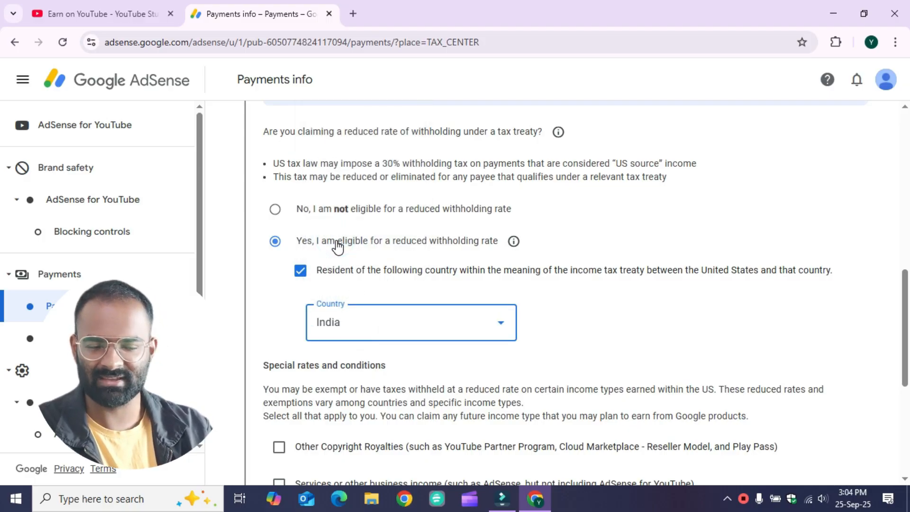
# - Examine the three income types offered under the special rates and conditions of the tax treaty section
pyautogui.scroll(-3, 338, 246)
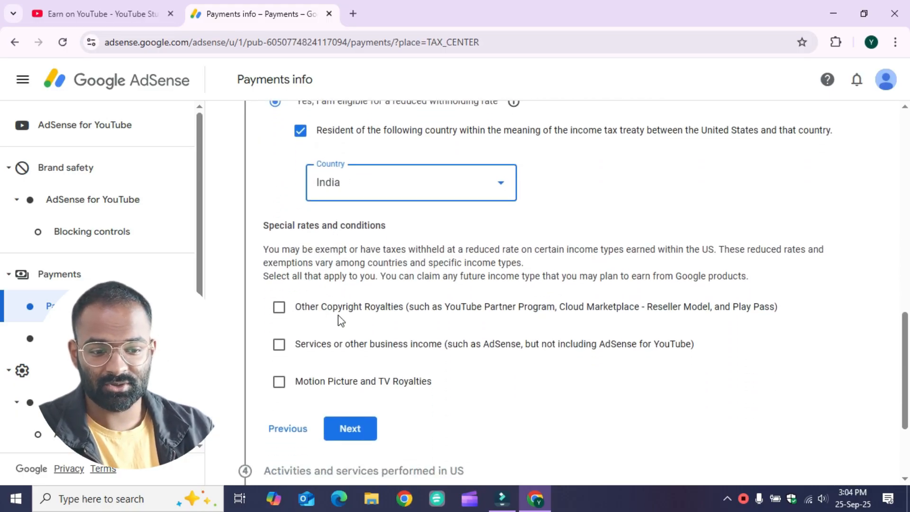
pyautogui.scroll(-1, 337, 315)
pyautogui.moveTo(262, 168); pyautogui.dragTo(403, 169)
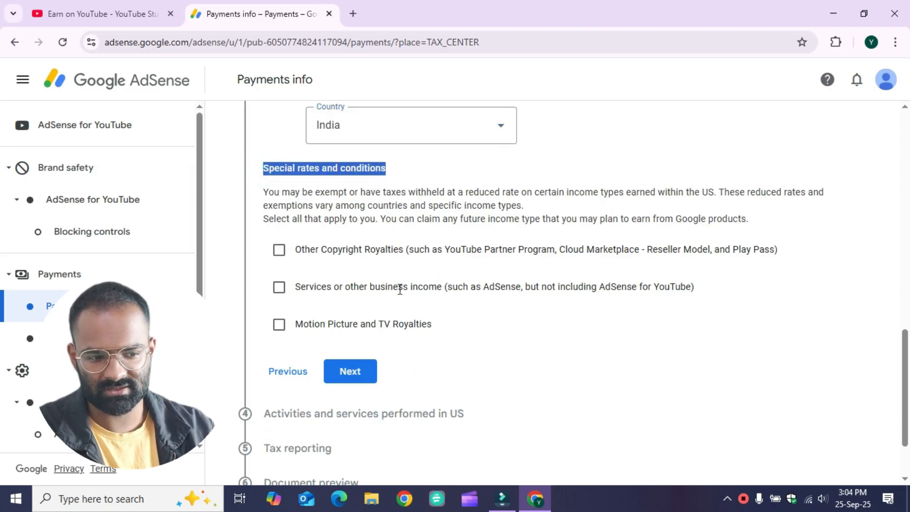
pyautogui.click(262, 235)
pyautogui.moveTo(336, 300); pyautogui.dragTo(439, 331)
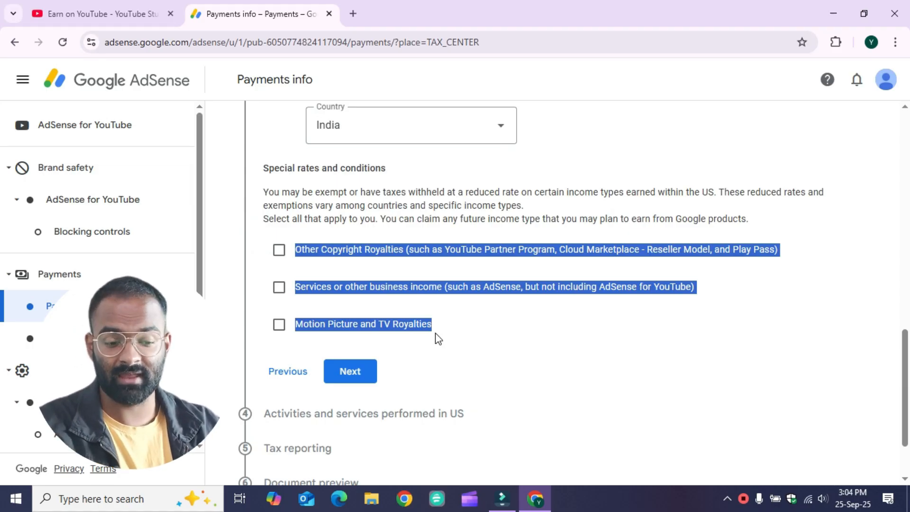
pyautogui.click(266, 262)
pyautogui.click(265, 260)
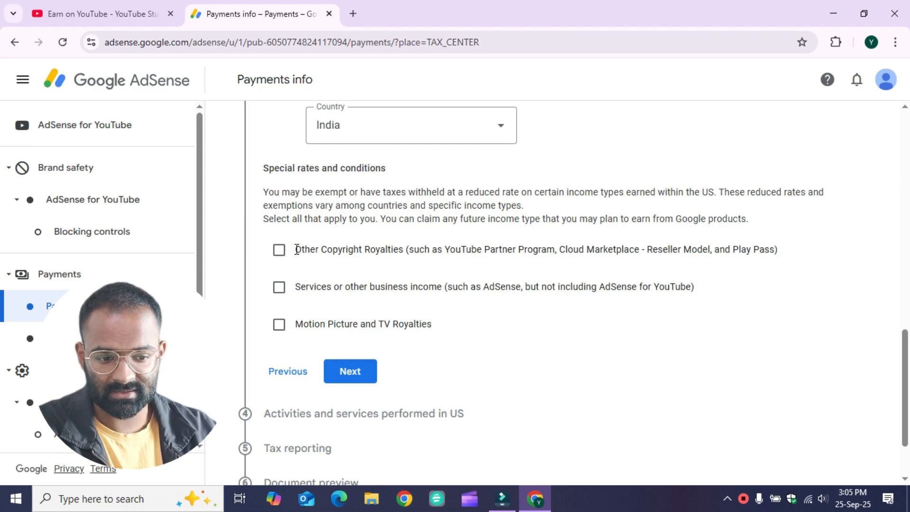
pyautogui.moveTo(297, 249); pyautogui.dragTo(355, 250)
pyautogui.click(297, 285)
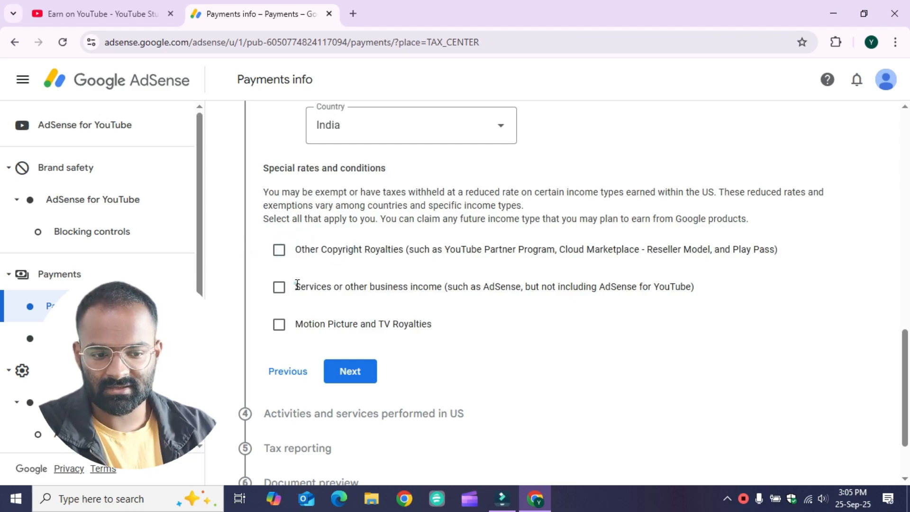
pyautogui.click(297, 284)
pyautogui.moveTo(297, 325); pyautogui.dragTo(341, 324)
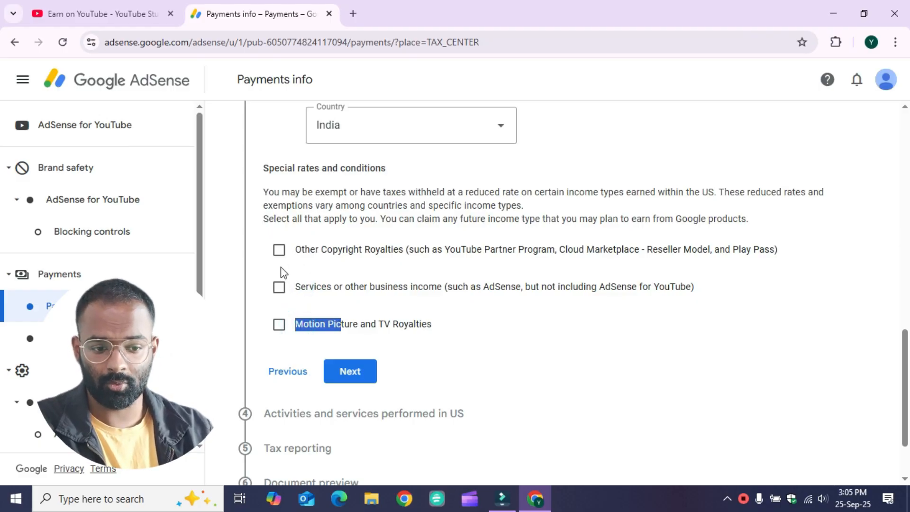
# - Claim Other Copyright Royalties under Article 12 and paragraph 2A II at the 15% reduced treaty rate, and confirm the tax-resident reason
pyautogui.click(279, 251)
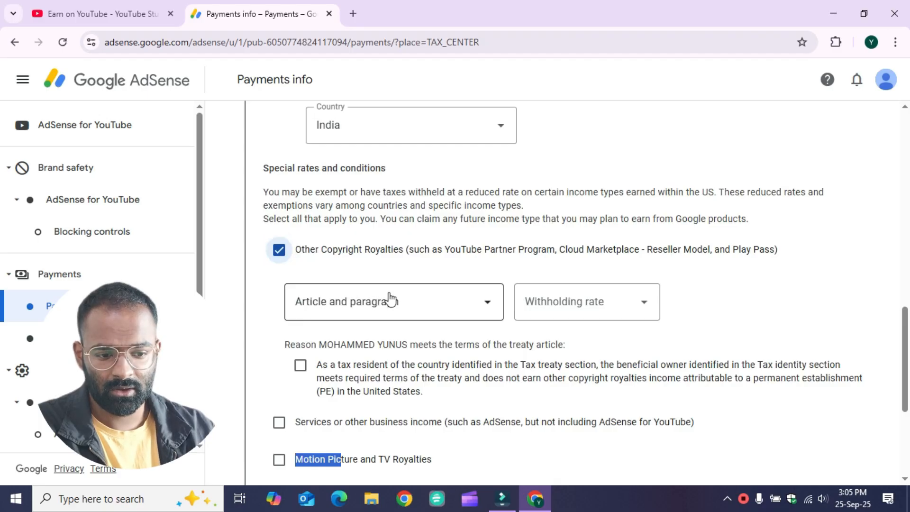
pyautogui.click(418, 304)
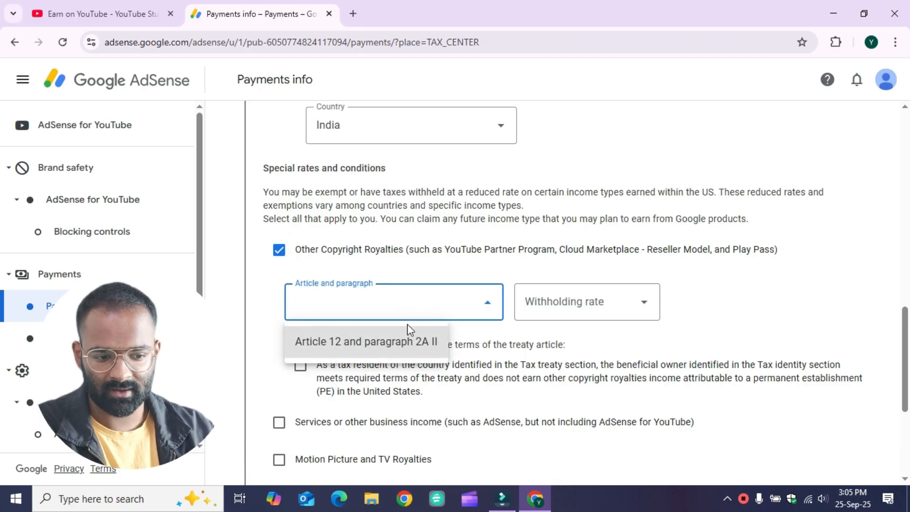
pyautogui.click(407, 344)
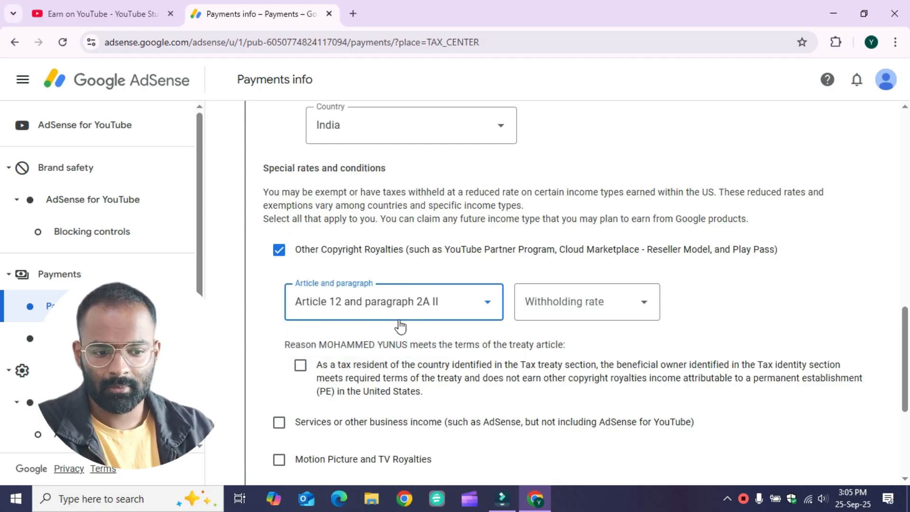
pyautogui.click(582, 310)
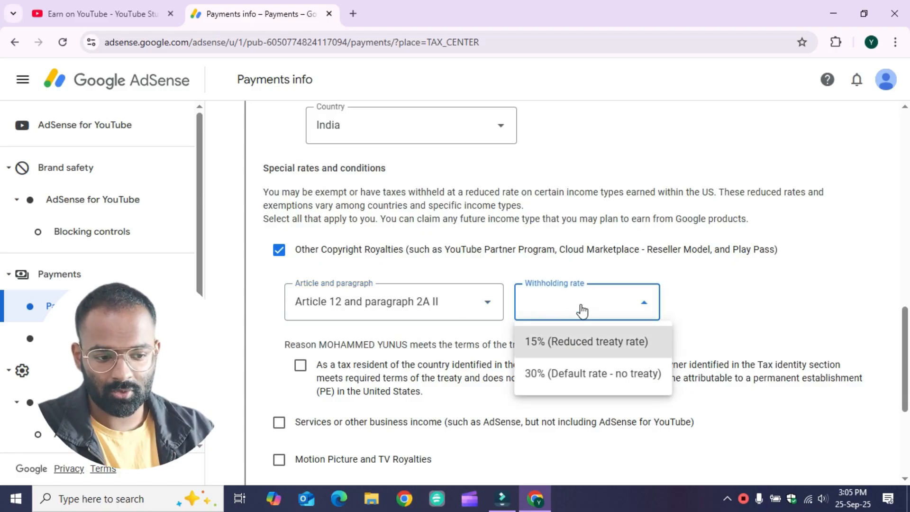
pyautogui.click(607, 349)
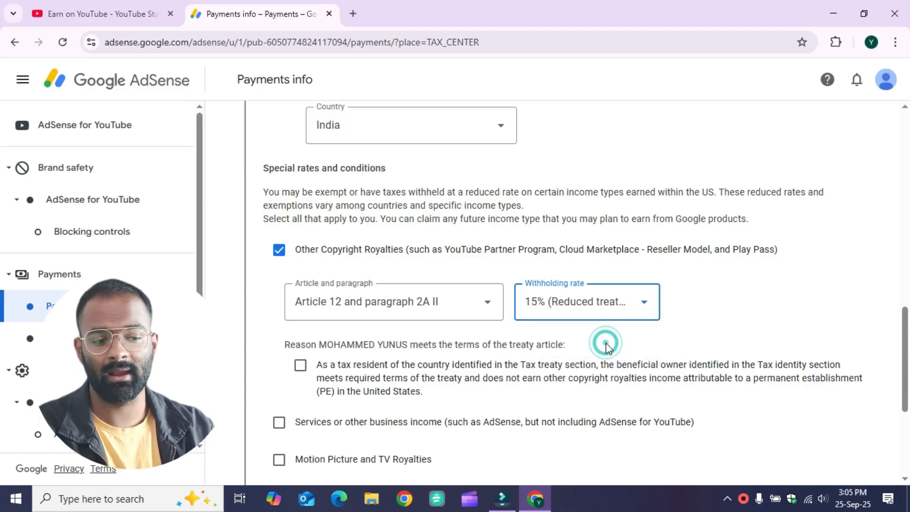
pyautogui.scroll(-2, 597, 314)
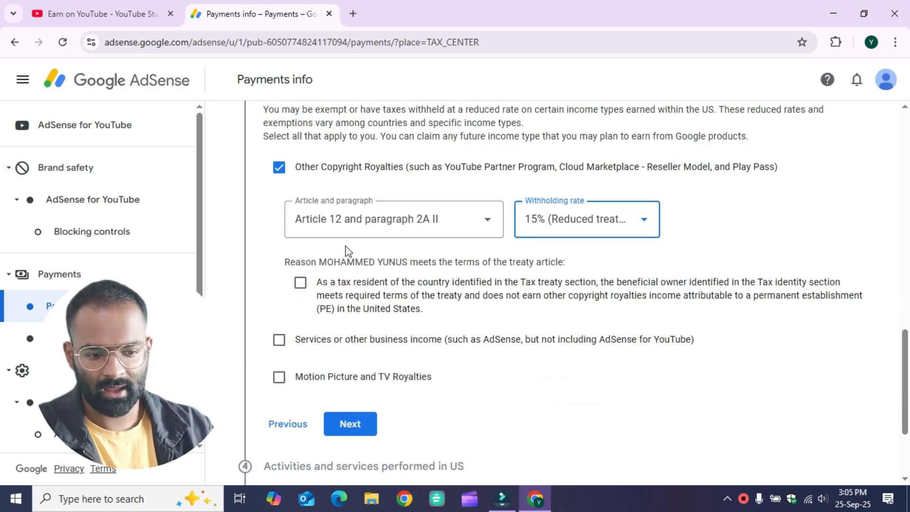
pyautogui.click(300, 285)
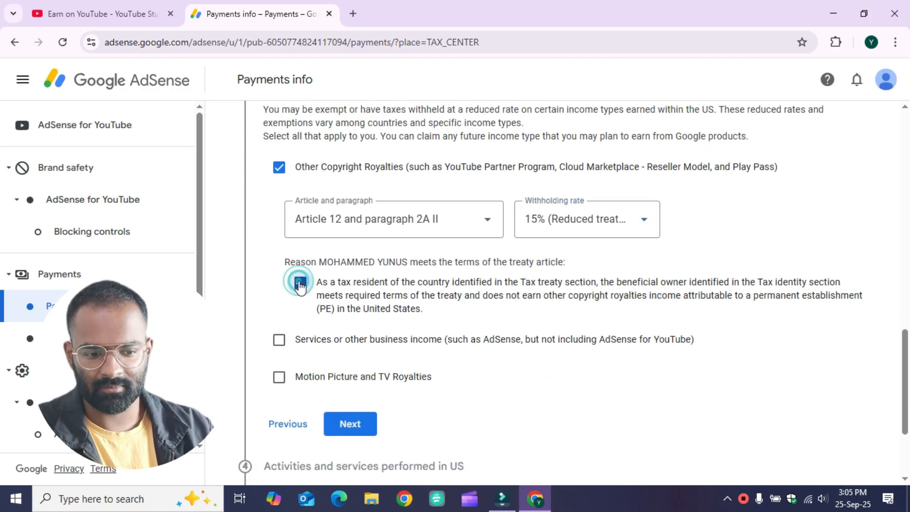
# - Claim Services or other business income under Article 7 and paragraph 1 of the treaty
pyautogui.click(279, 340)
pyautogui.scroll(-2, 278, 348)
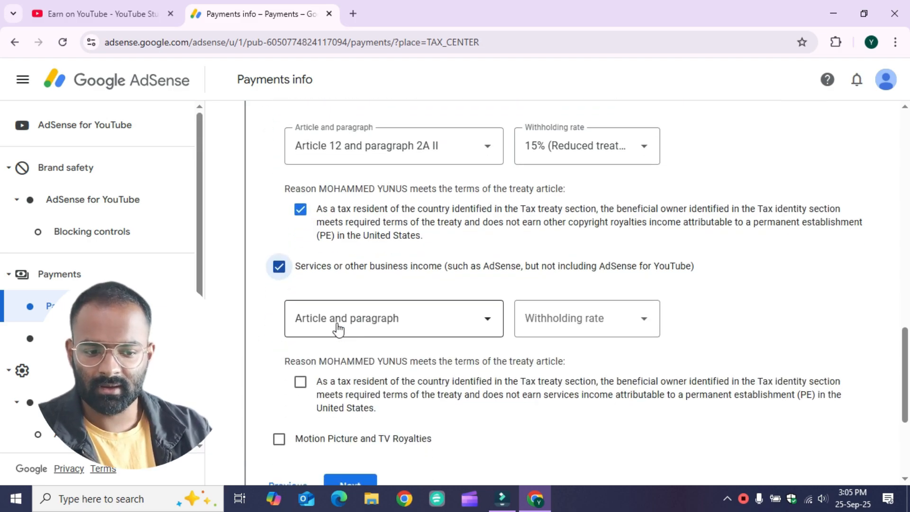
pyautogui.click(351, 328)
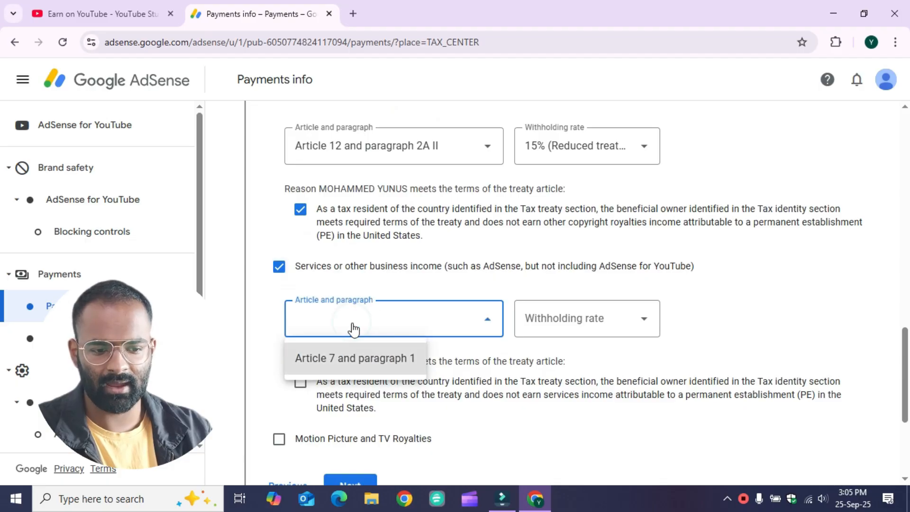
pyautogui.click(356, 359)
# - Set the services income withholding rate to 0% (Reduced treaty rate) and confirm its tax-resident reason
pyautogui.click(575, 328)
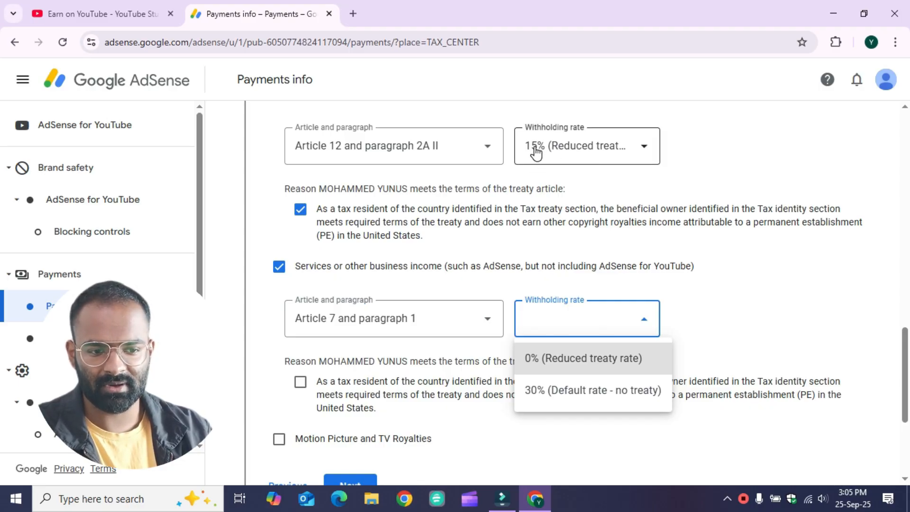
pyautogui.scroll(2, 535, 147)
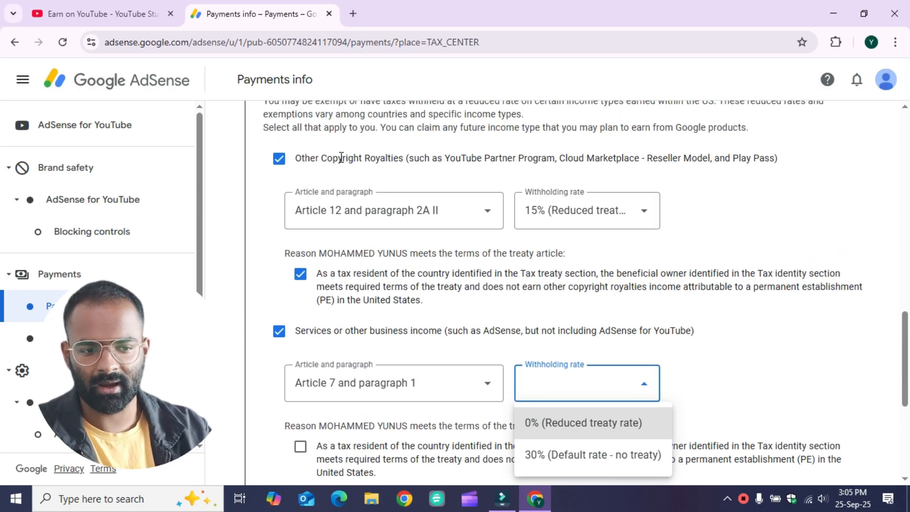
pyautogui.scroll(-4, 622, 257)
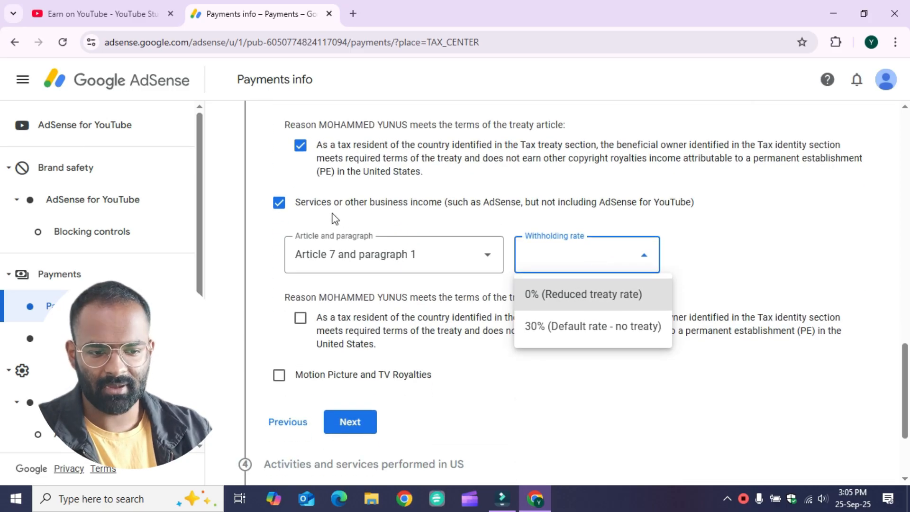
pyautogui.click(574, 295)
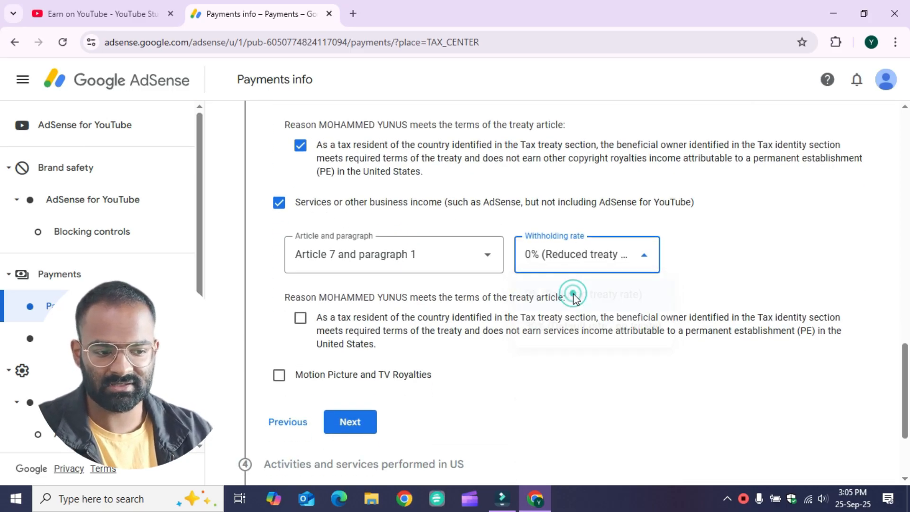
pyautogui.click(568, 265)
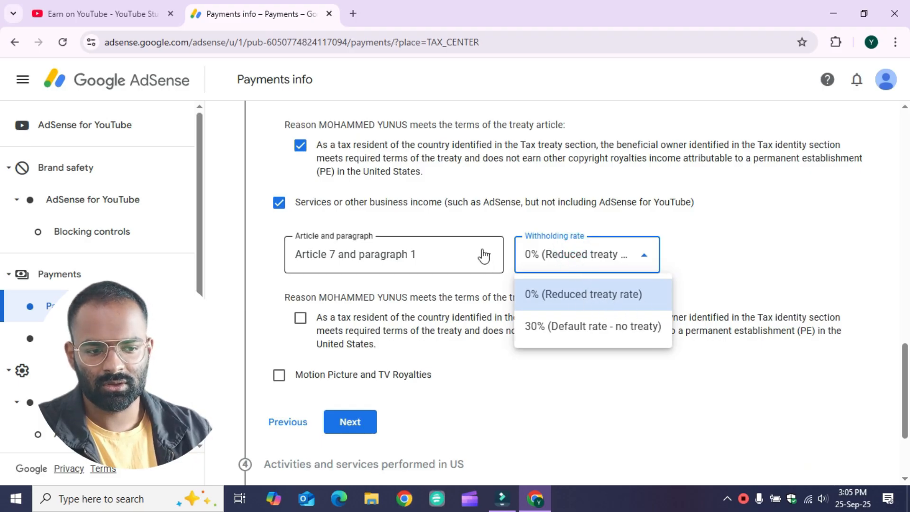
pyautogui.click(483, 229)
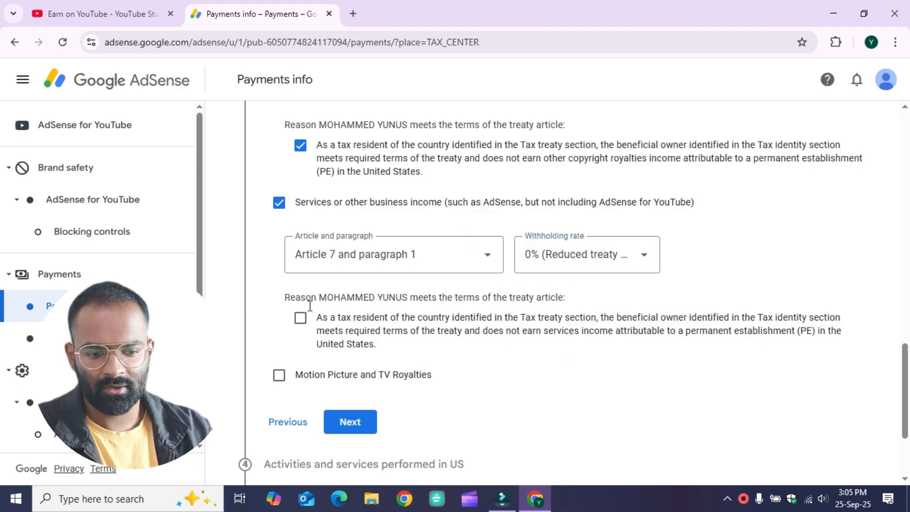
pyautogui.click(301, 318)
# - Claim Motion Picture and TV Royalties under Article 12 and paragraph 2A II at the 15% reduced treaty rate
pyautogui.scroll(-2, 301, 322)
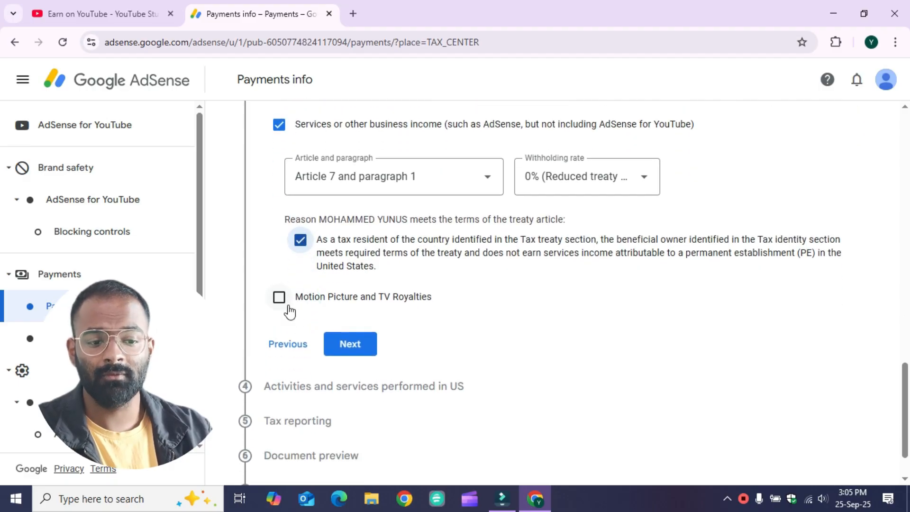
pyautogui.click(280, 299)
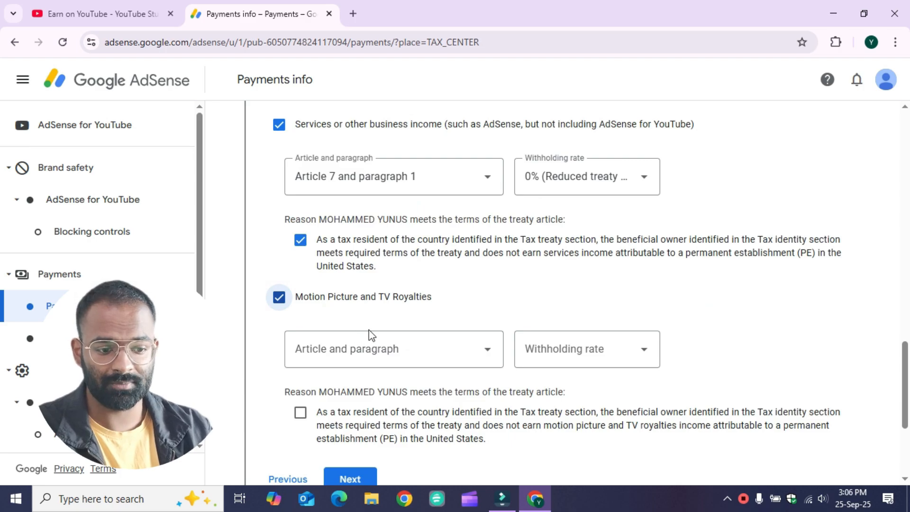
pyautogui.click(407, 351)
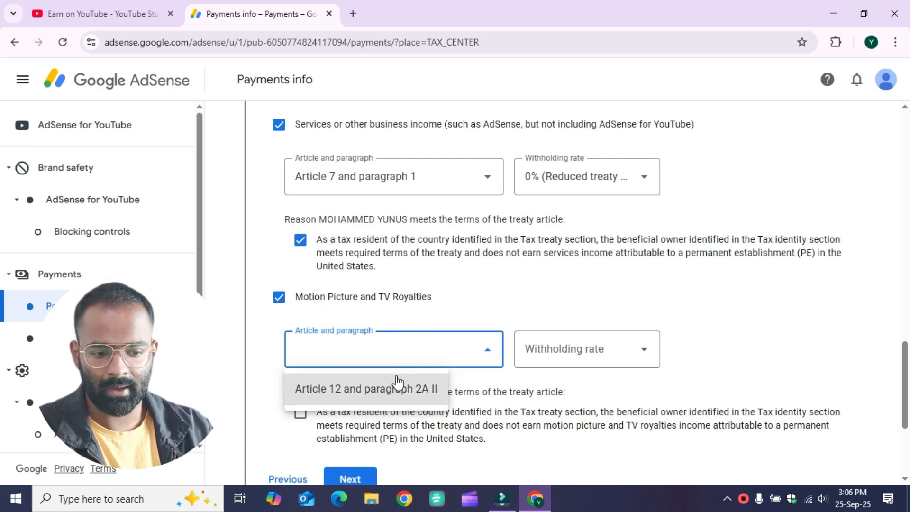
pyautogui.click(374, 389)
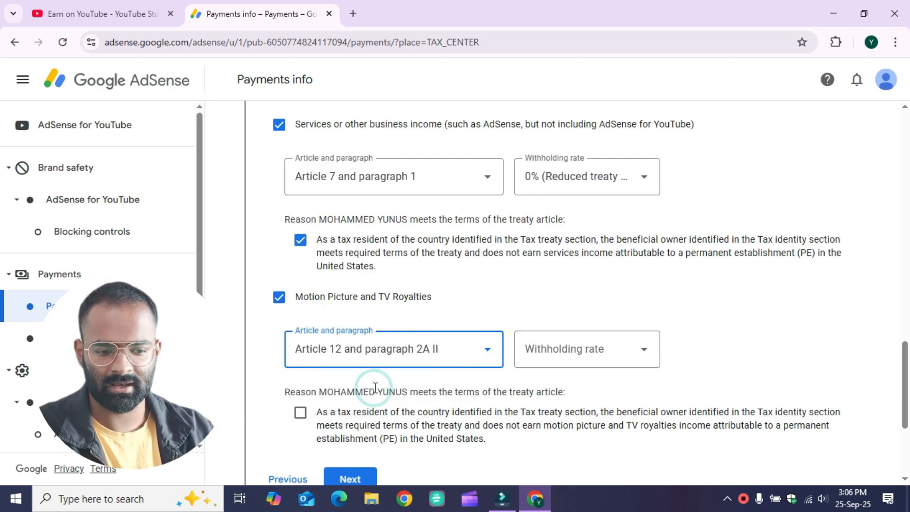
pyautogui.click(582, 356)
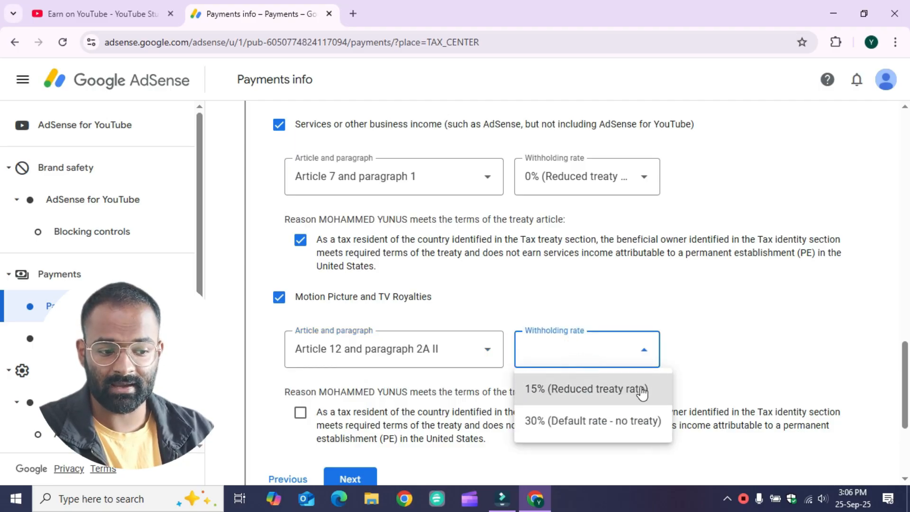
pyautogui.click(536, 394)
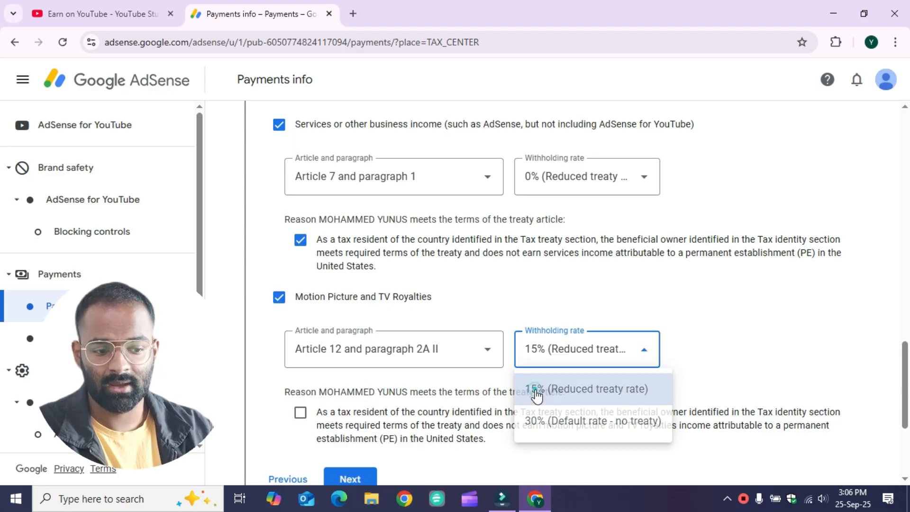
# - Confirm the tax-resident reason for Motion Picture and TV Royalties and complete the Tax treaty section
pyautogui.scroll(1, 651, 216)
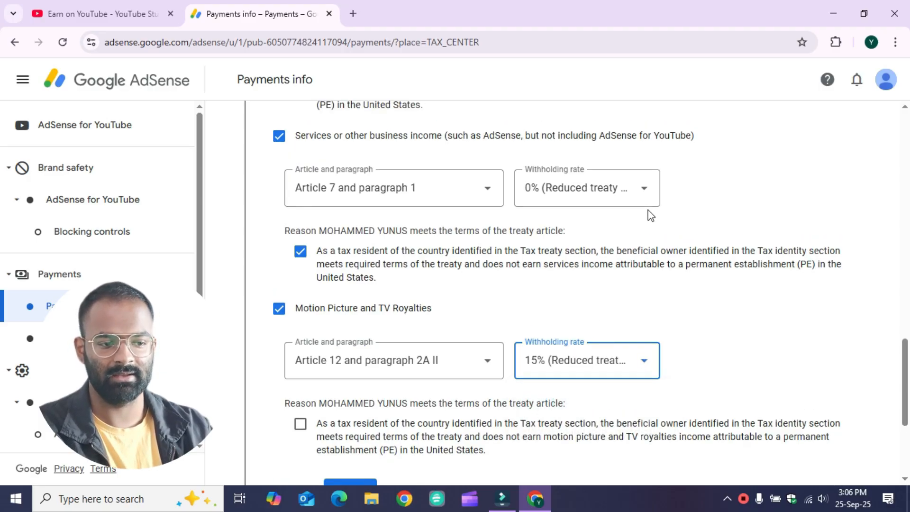
pyautogui.scroll(2, 650, 215)
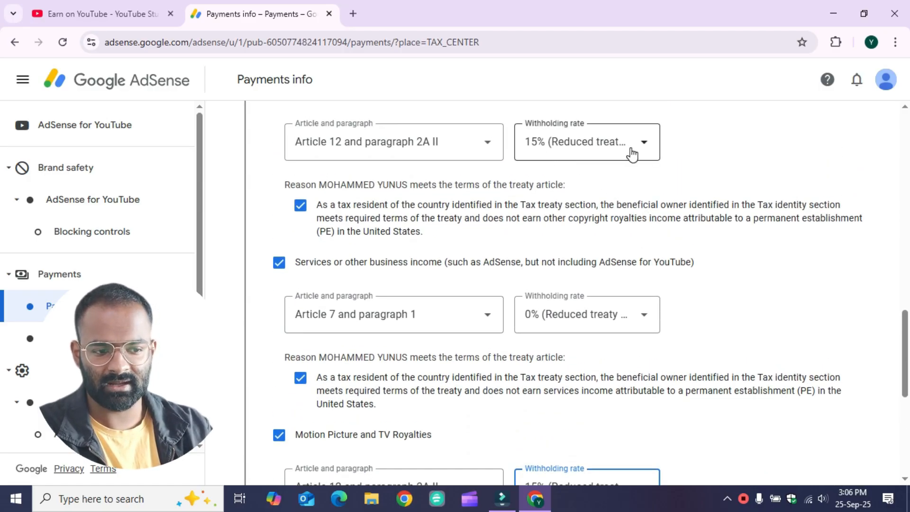
pyautogui.scroll(-2, 632, 154)
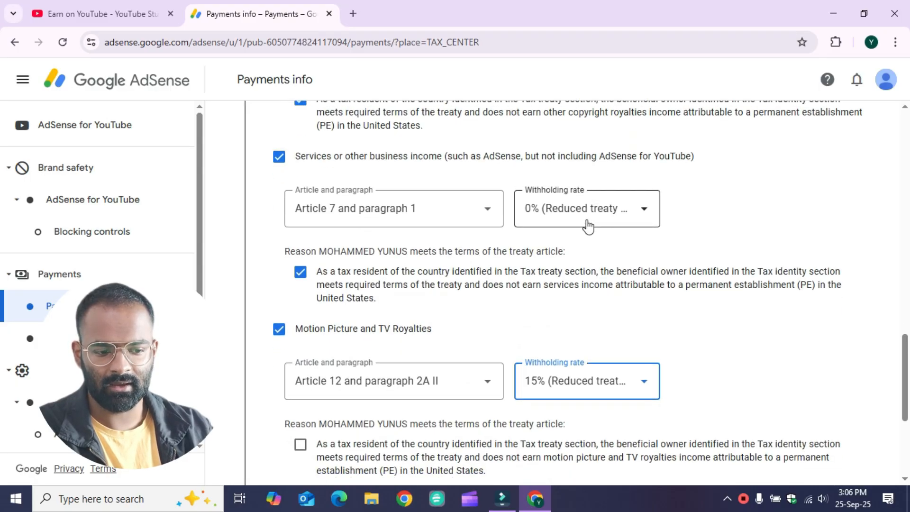
pyautogui.scroll(-2, 588, 227)
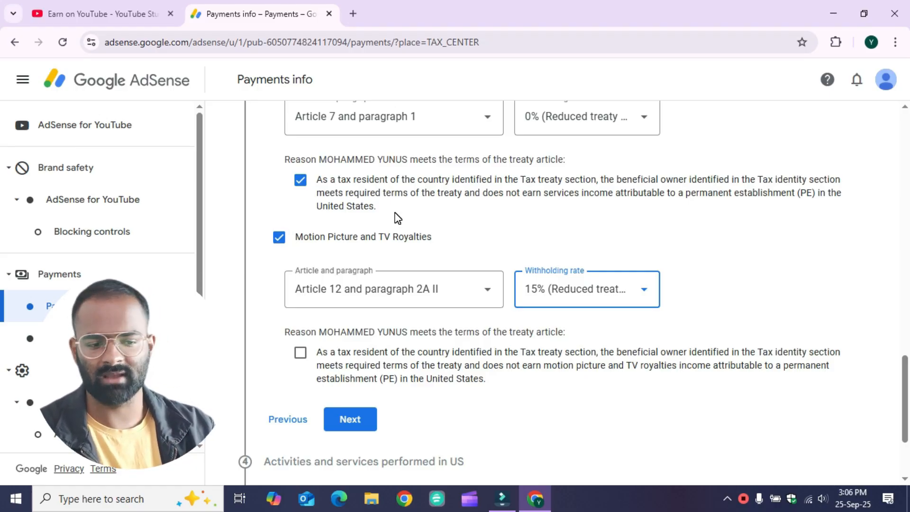
pyautogui.scroll(-2, 398, 218)
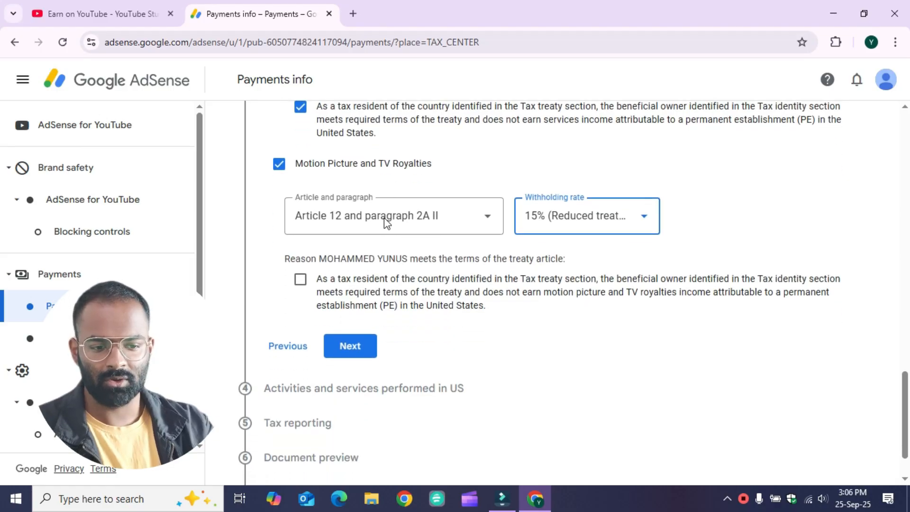
pyautogui.click(301, 281)
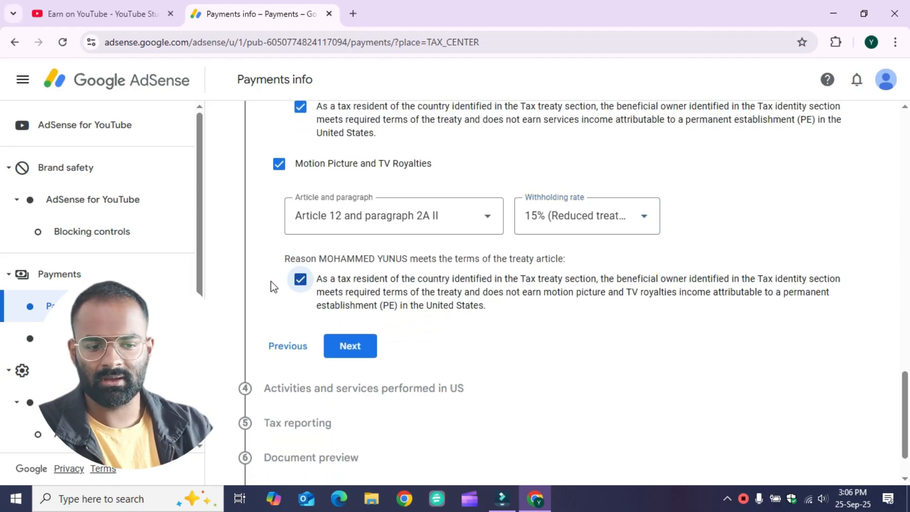
pyautogui.click(350, 346)
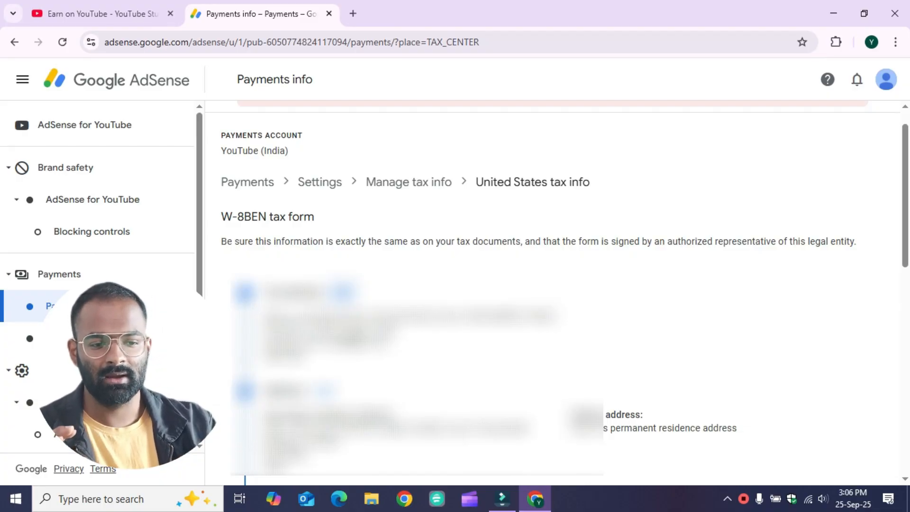
# - Review the completed Tax treaty summary with its income types, articles and withholding rates
pyautogui.scroll(-10, 352, 343)
pyautogui.scroll(2, 351, 342)
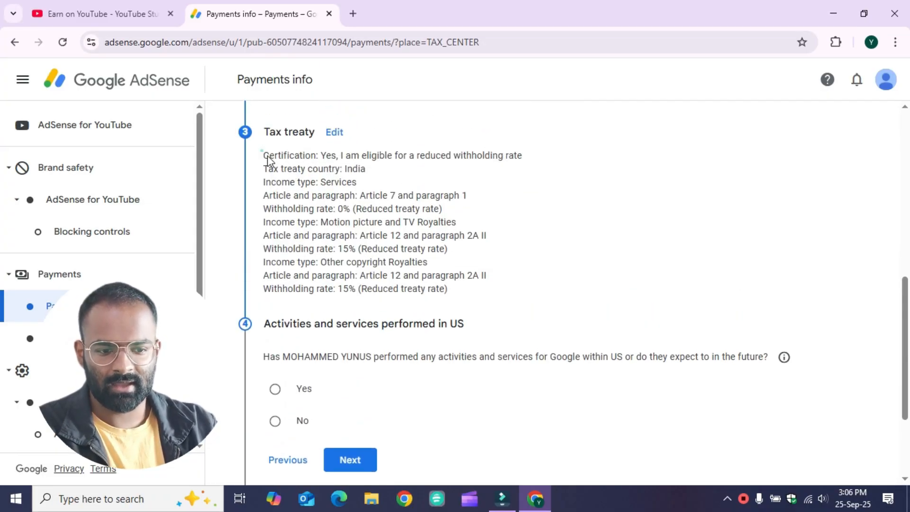
pyautogui.moveTo(264, 155); pyautogui.dragTo(476, 305)
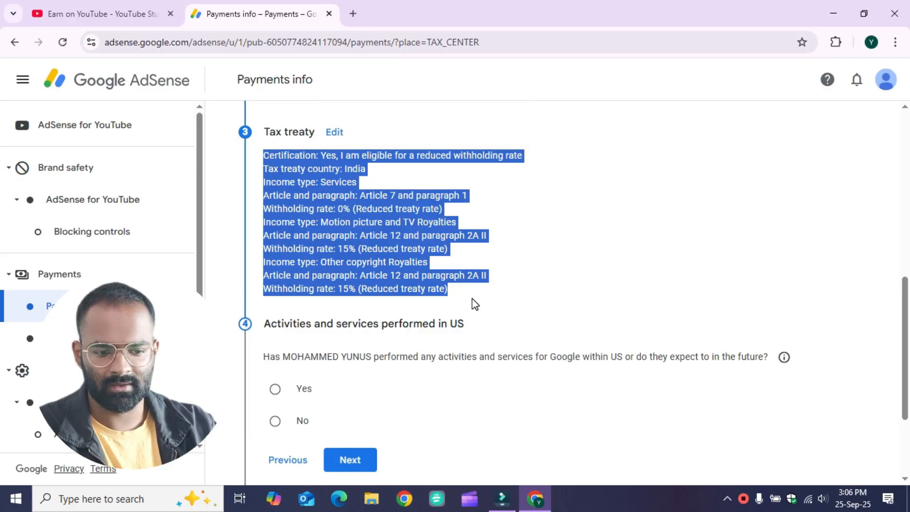
pyautogui.scroll(-1, 471, 302)
pyautogui.click(400, 297)
pyautogui.scroll(-2, 398, 292)
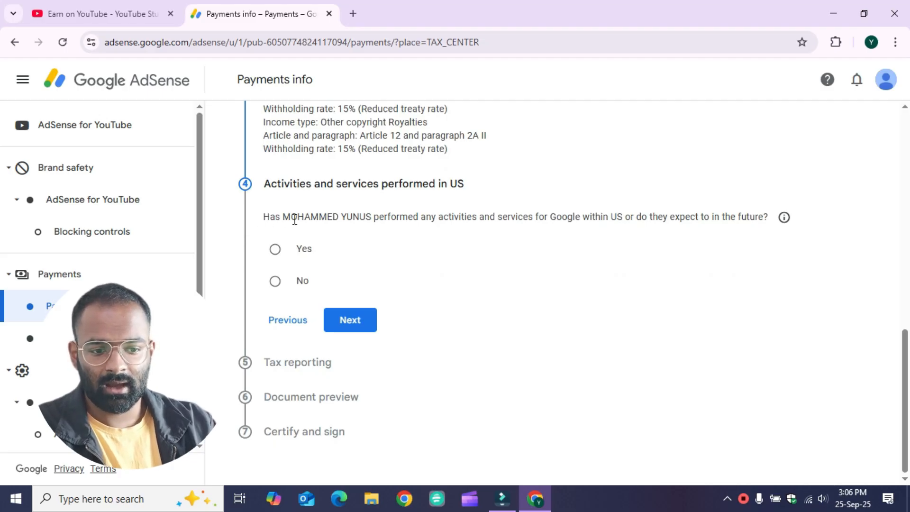
# - Answer No to activities and services performed in the US, certify that services are performed solely outside the US, and continue
pyautogui.moveTo(284, 215); pyautogui.dragTo(371, 218)
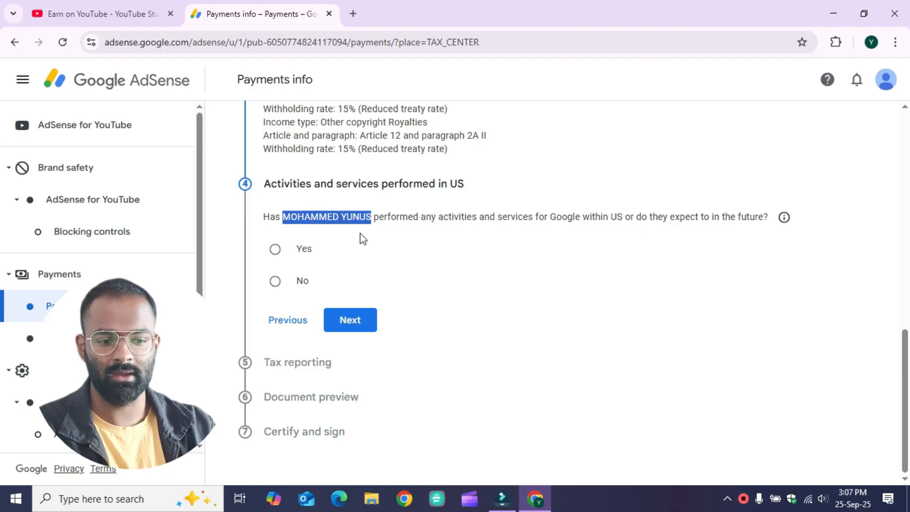
pyautogui.click(276, 283)
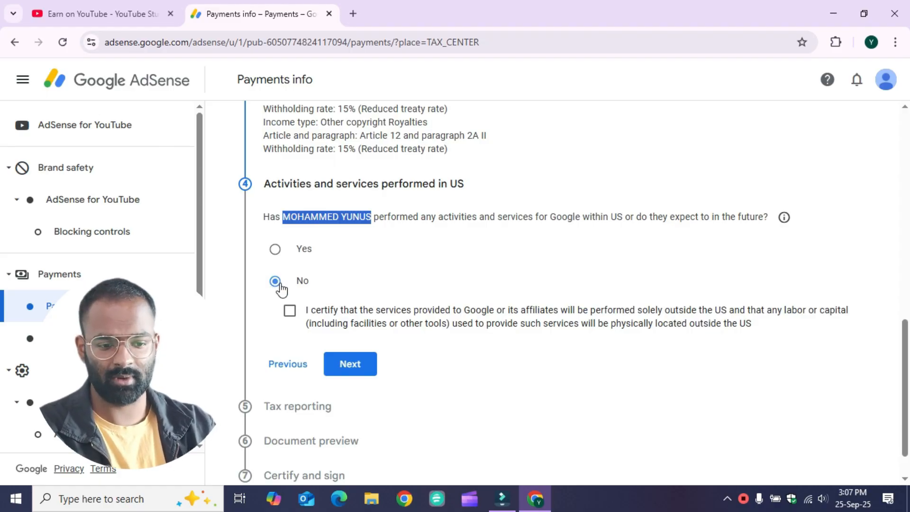
pyautogui.click(290, 313)
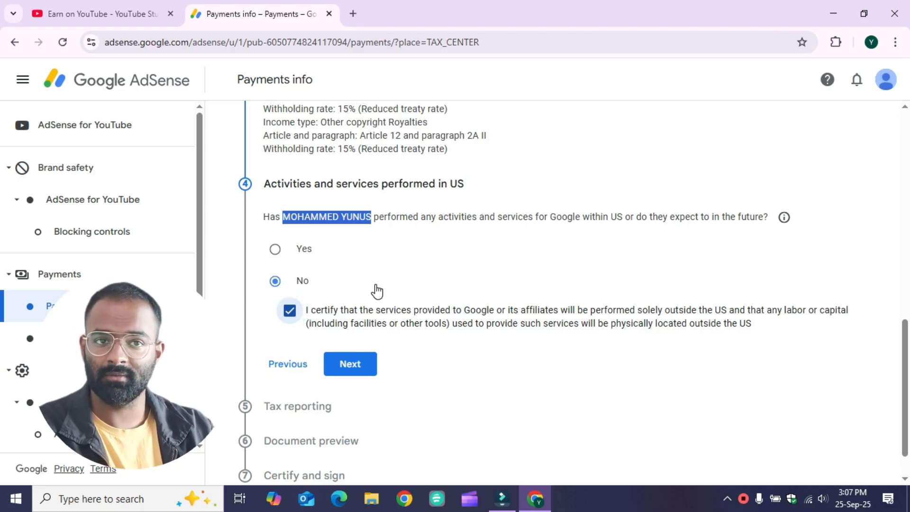
pyautogui.scroll(-1, 377, 291)
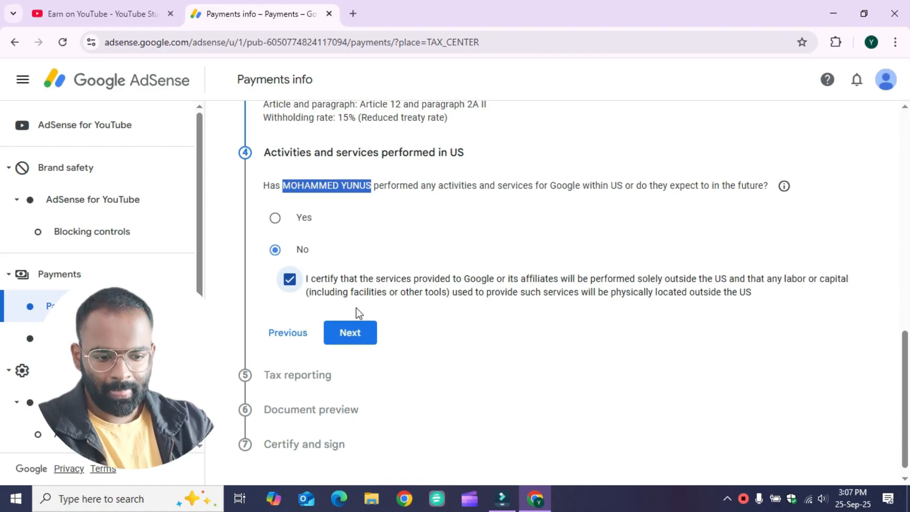
pyautogui.click(351, 333)
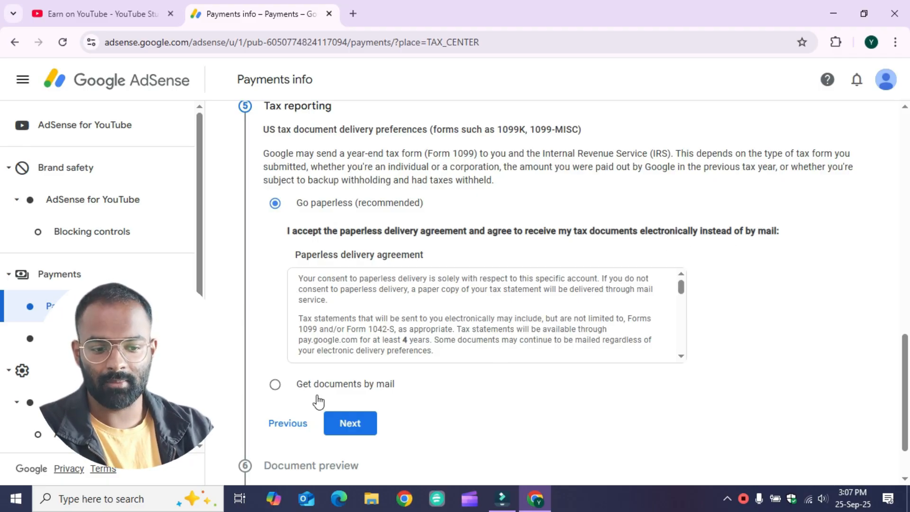
# - Choose Go paperless (recommended) as the US tax document delivery preference and complete the Tax reporting section
pyautogui.click(275, 384)
pyautogui.scroll(1, 480, 320)
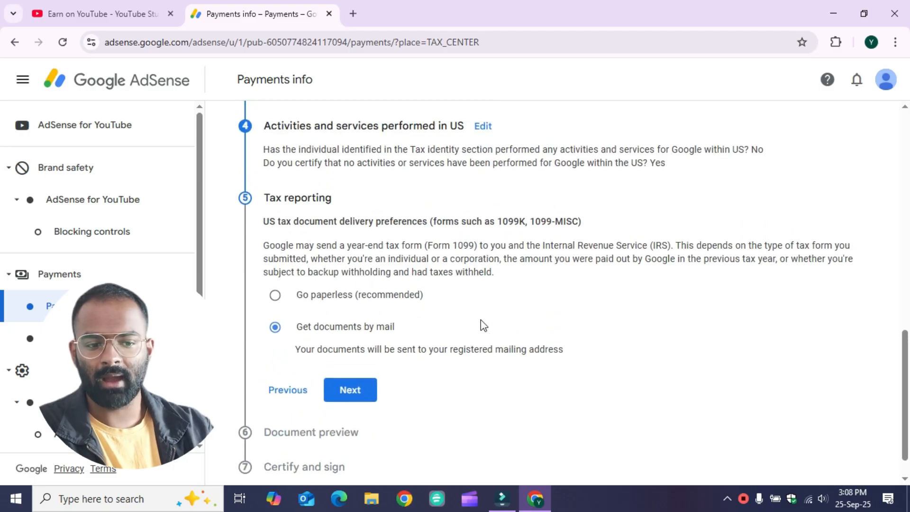
pyautogui.click(275, 299)
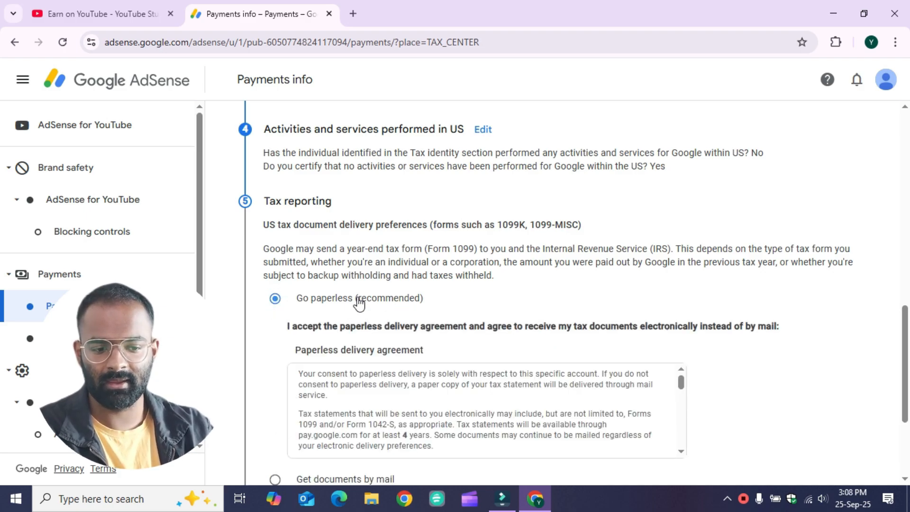
pyautogui.moveTo(355, 299); pyautogui.dragTo(420, 299)
pyautogui.scroll(-2, 421, 303)
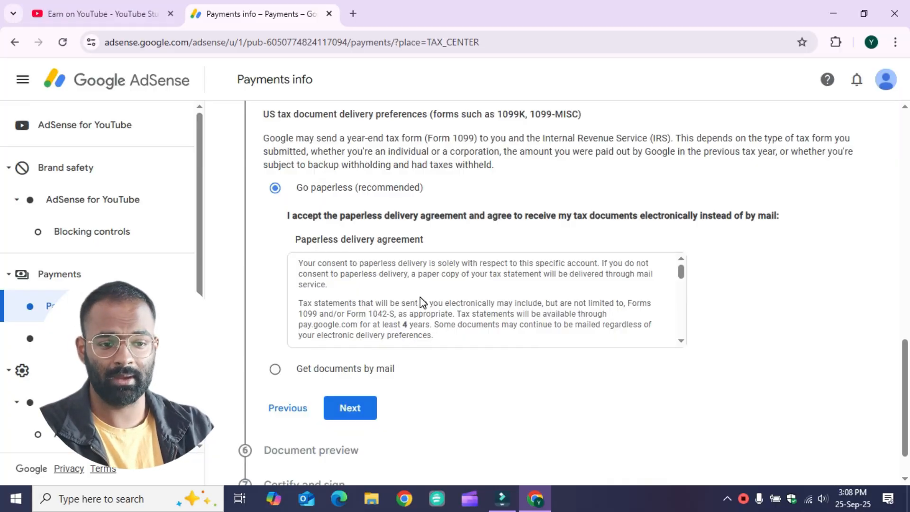
pyautogui.scroll(-1, 421, 299)
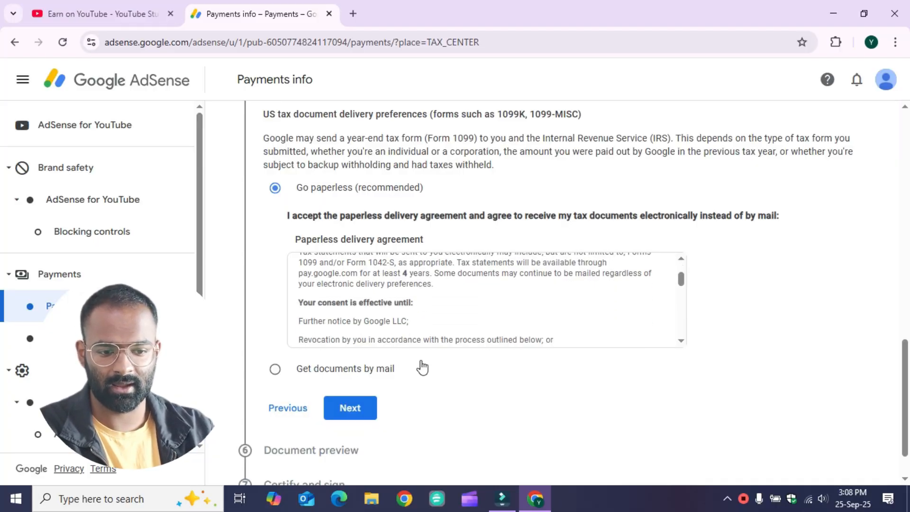
pyautogui.scroll(-1, 423, 367)
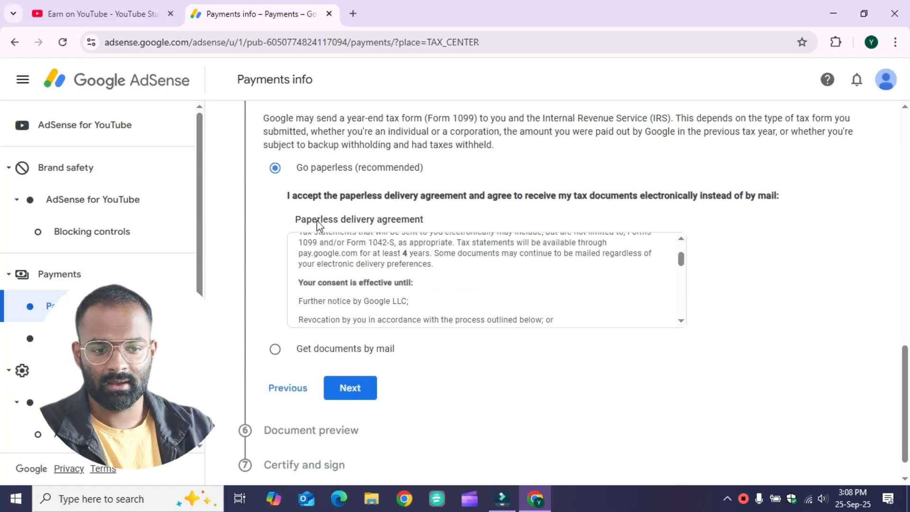
pyautogui.click(357, 392)
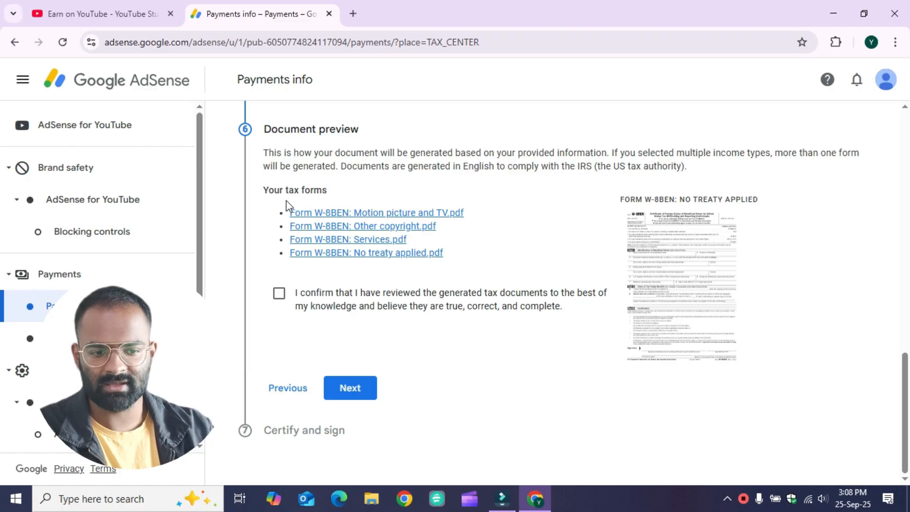
# - Confirm that the generated W-8BEN tax documents have been reviewed and complete the Document preview section
pyautogui.moveTo(288, 206); pyautogui.dragTo(308, 208)
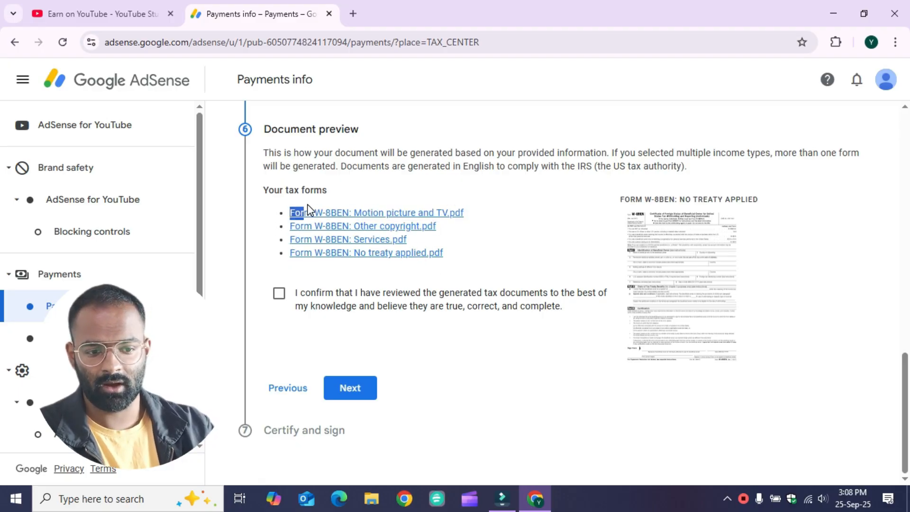
pyautogui.click(279, 294)
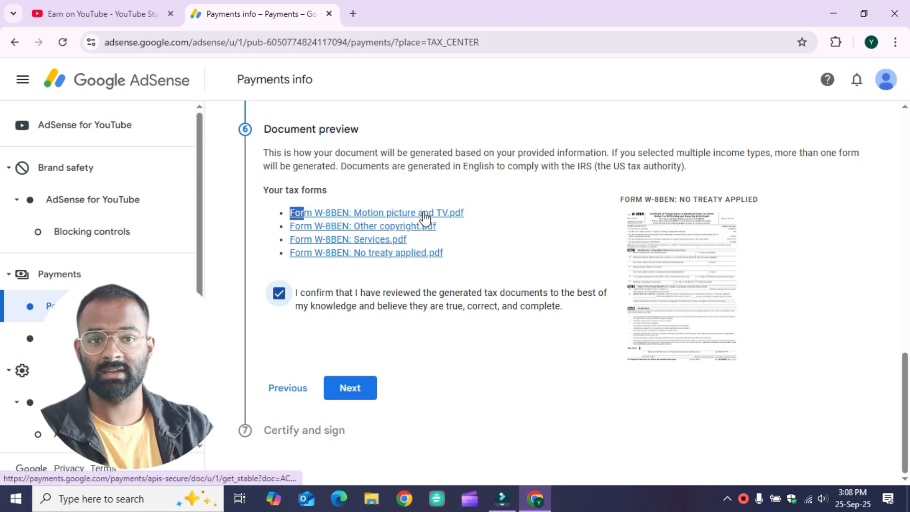
pyautogui.click(403, 269)
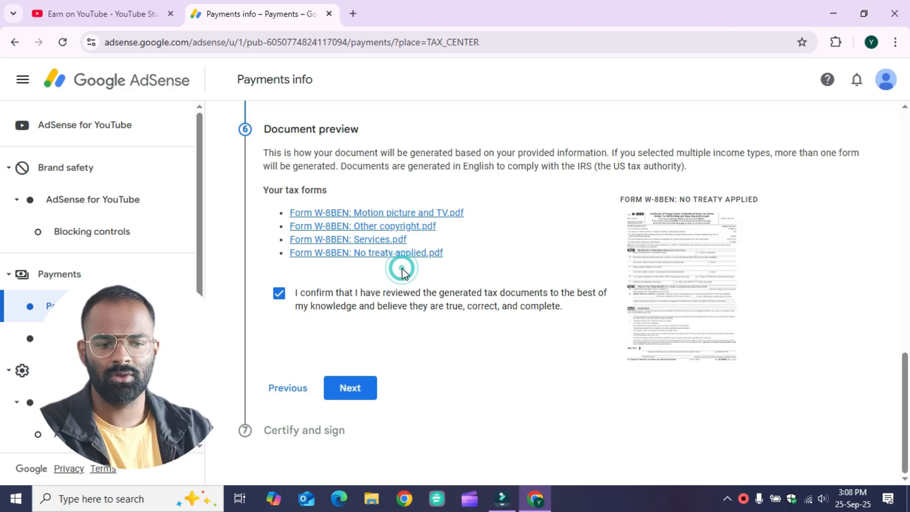
pyautogui.click(351, 388)
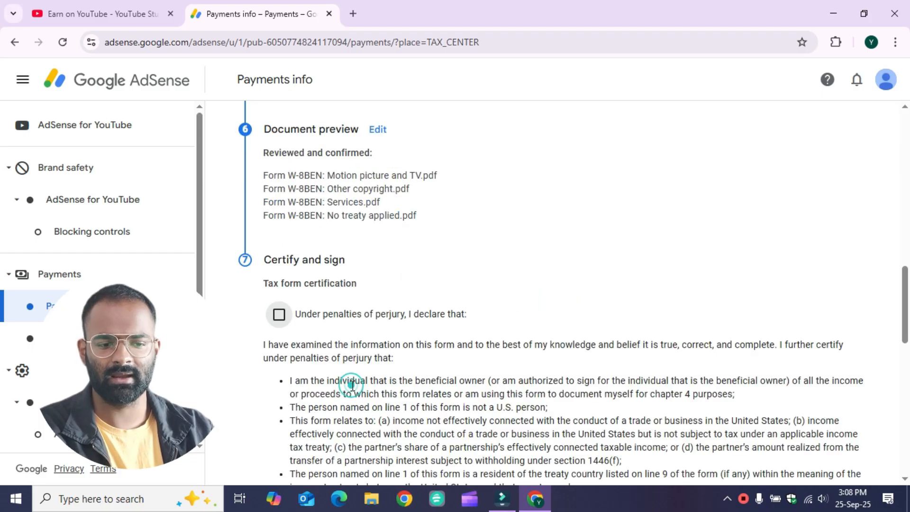
# - Accept the tax form certification under penalties of perjury and opt in to the unchanged status affidavit
pyautogui.click(281, 317)
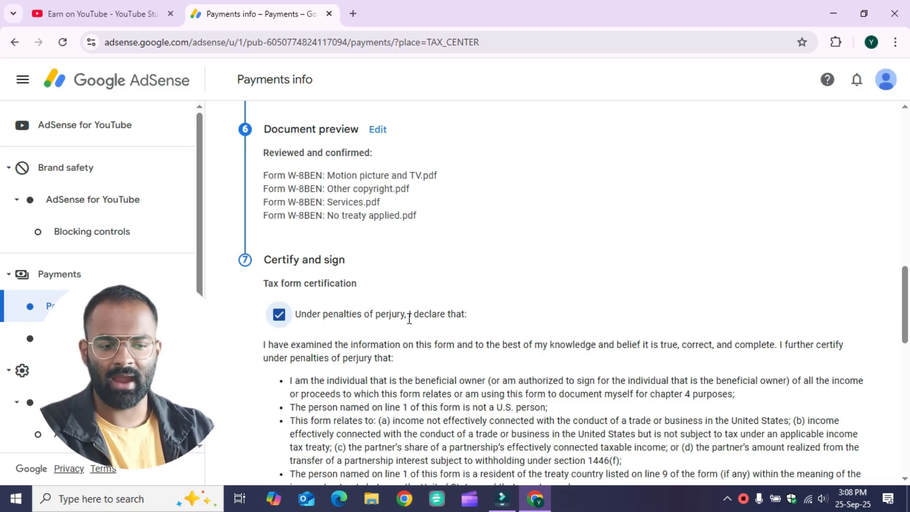
pyautogui.scroll(-2, 442, 323)
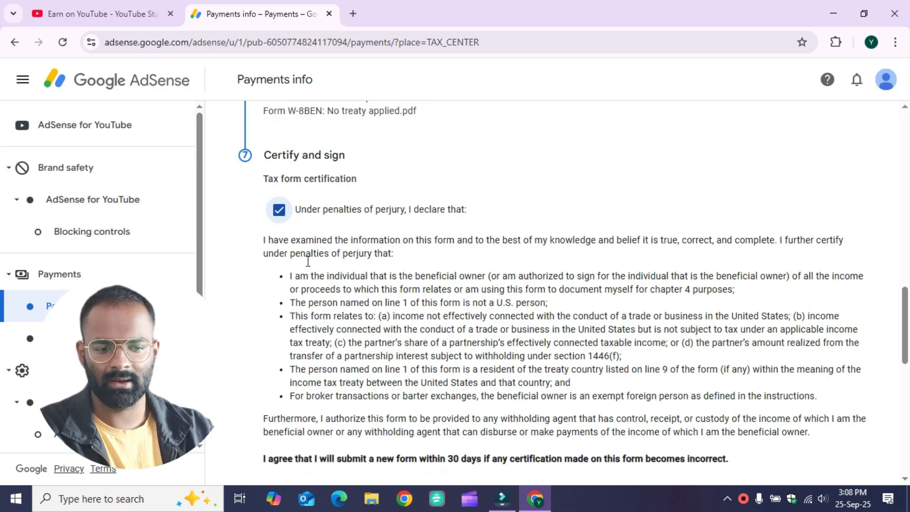
pyautogui.scroll(-3, 305, 260)
pyautogui.scroll(-2, 285, 308)
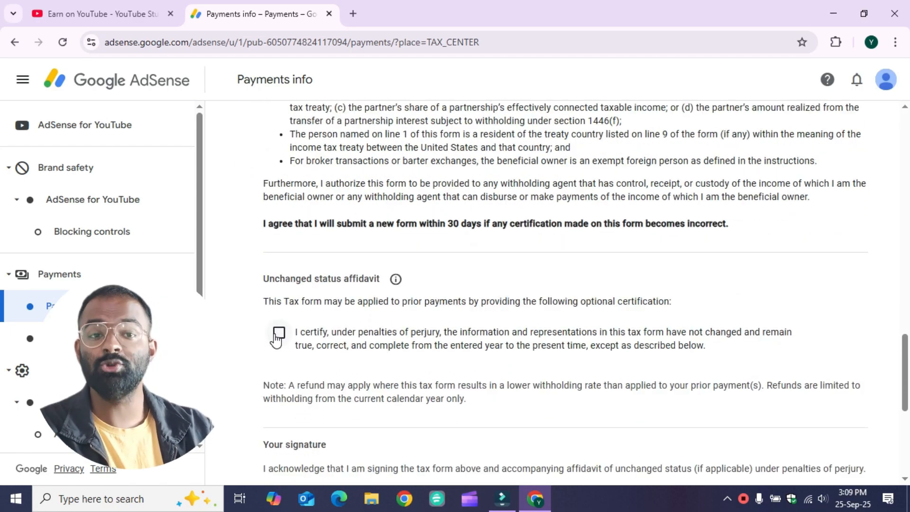
pyautogui.click(278, 334)
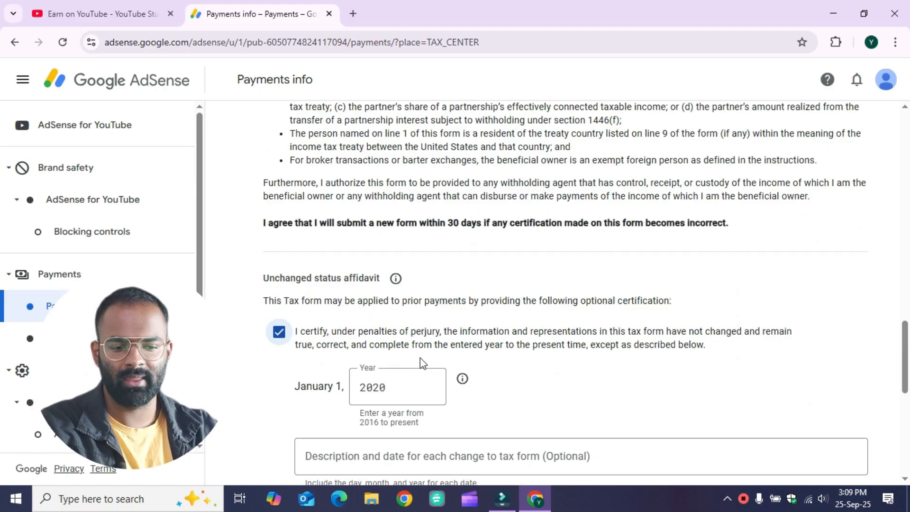
# - Review the unchanged status affidavit with its start year, along with the perjury declaration preceding it
pyautogui.scroll(-2, 420, 359)
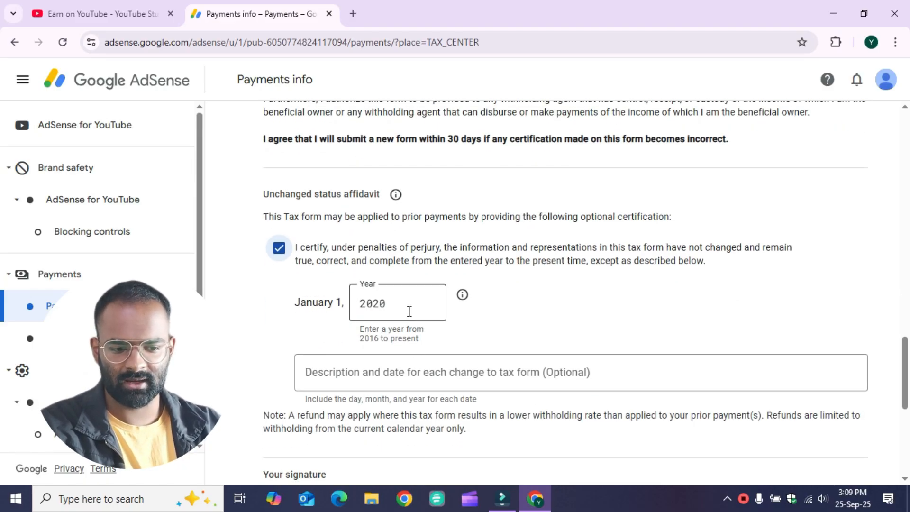
pyautogui.click(395, 310)
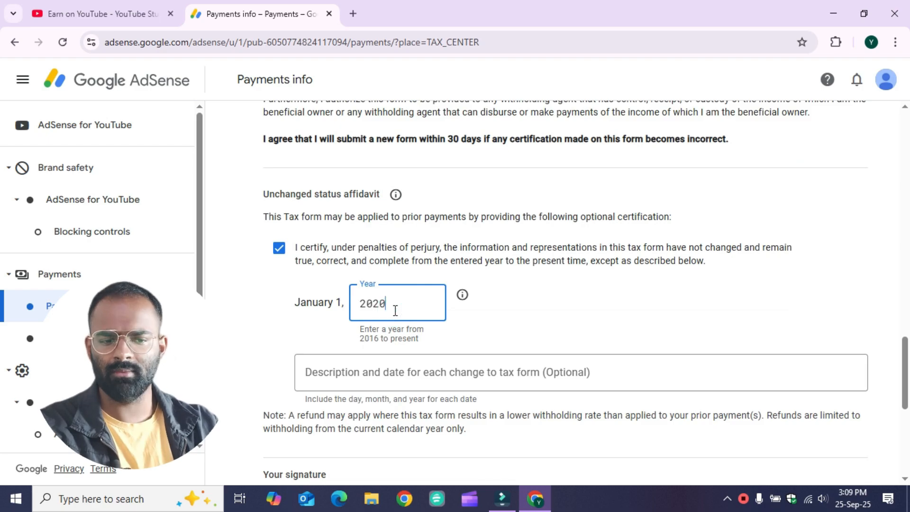
pyautogui.scroll(-2, 395, 311)
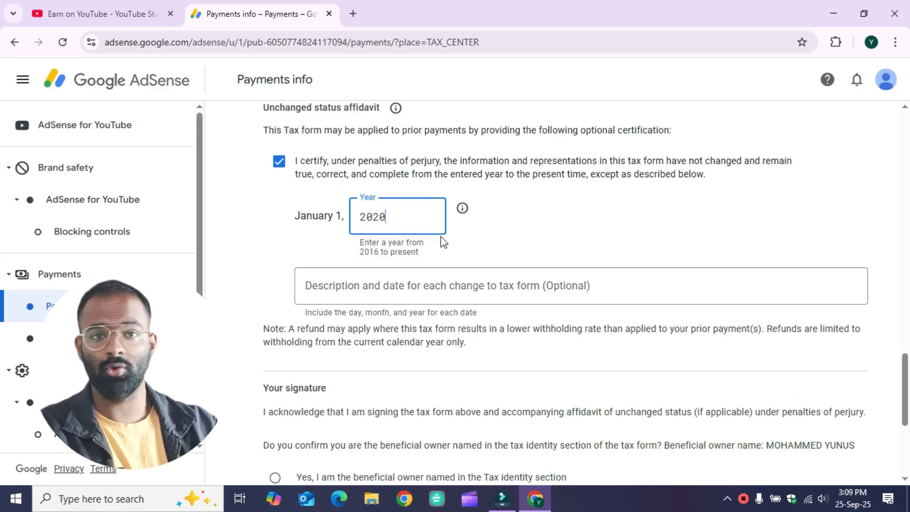
pyautogui.scroll(12, 442, 243)
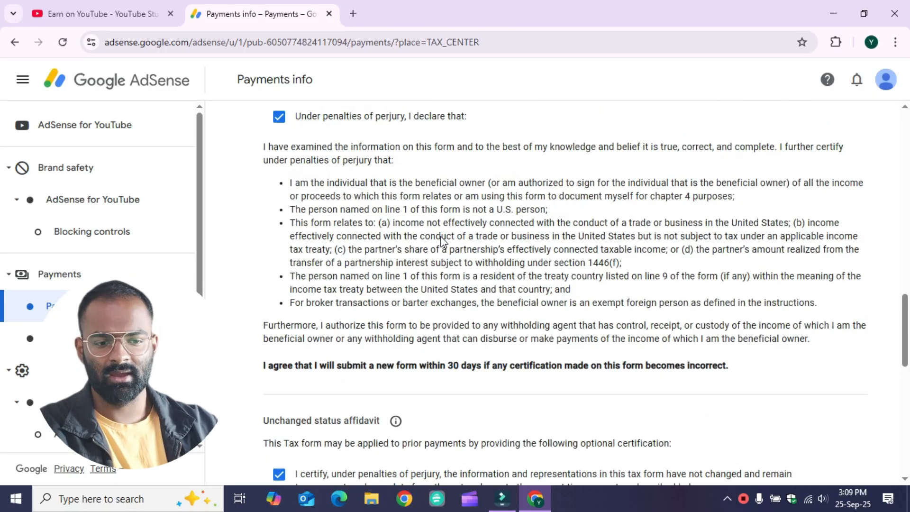
pyautogui.scroll(-8, 297, 313)
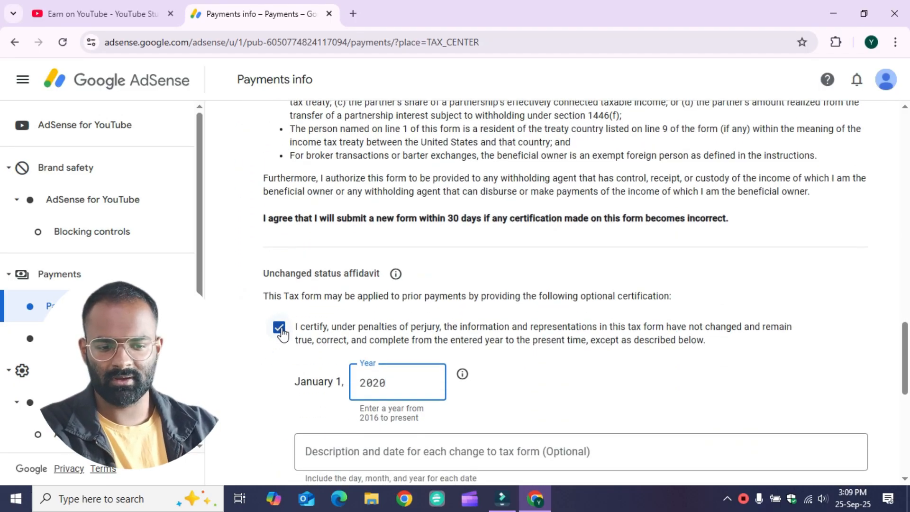
pyautogui.scroll(-5, 282, 333)
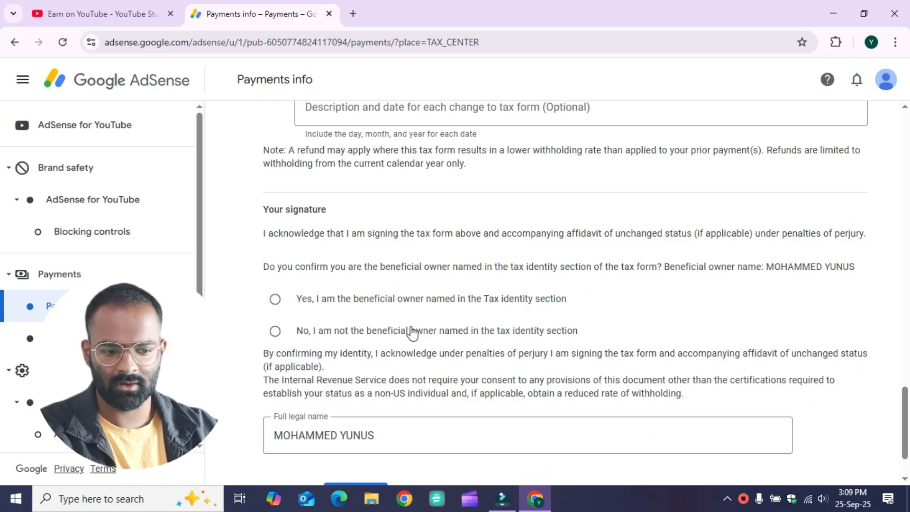
# - Confirm being the beneficial owner named in the Tax identity section and submit the tax form
pyautogui.click(277, 301)
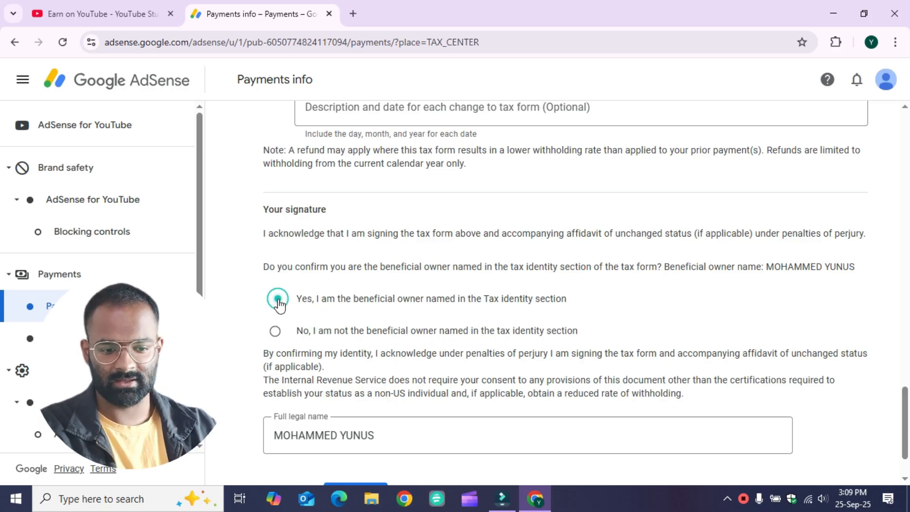
pyautogui.scroll(-1, 279, 305)
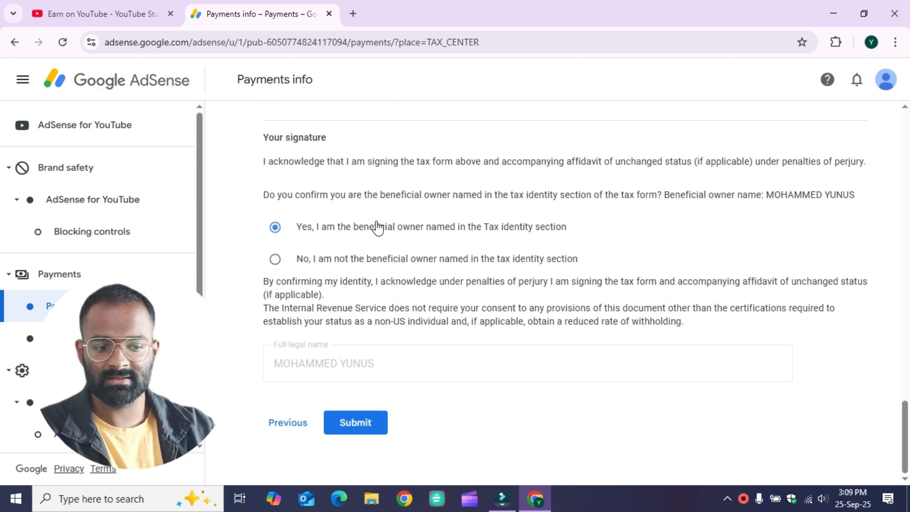
pyautogui.moveTo(352, 227); pyautogui.dragTo(604, 230)
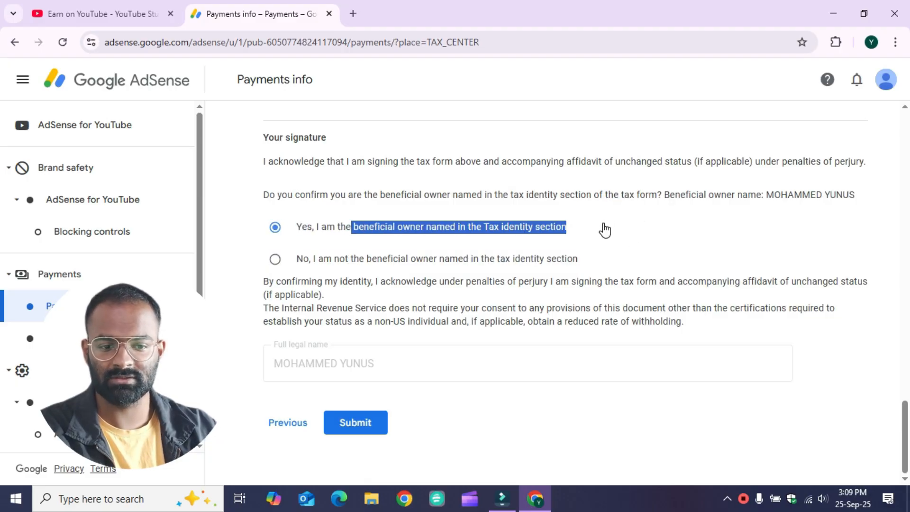
pyautogui.click(606, 231)
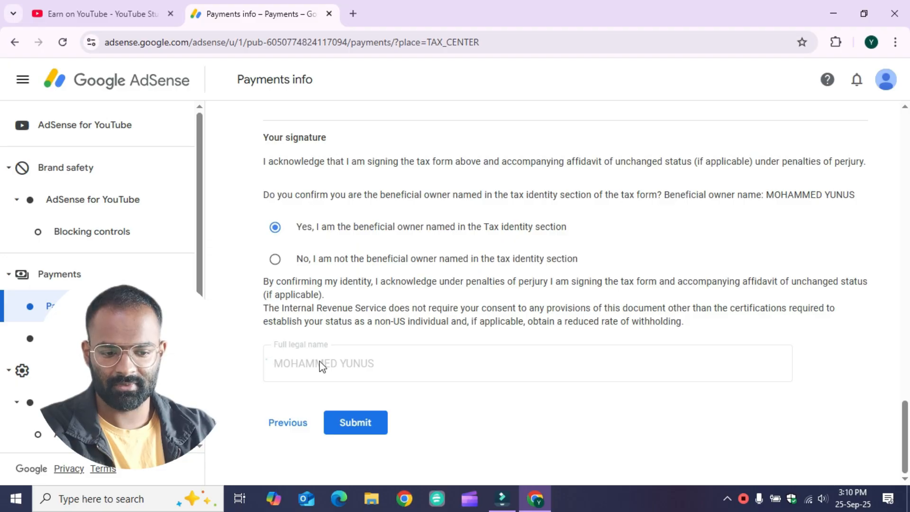
pyautogui.moveTo(268, 364); pyautogui.dragTo(311, 323)
pyautogui.click(261, 237)
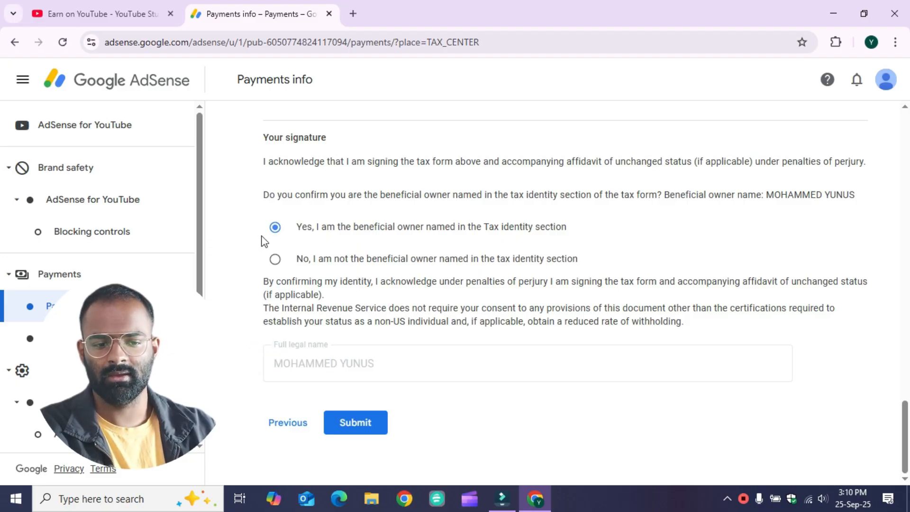
pyautogui.click(364, 426)
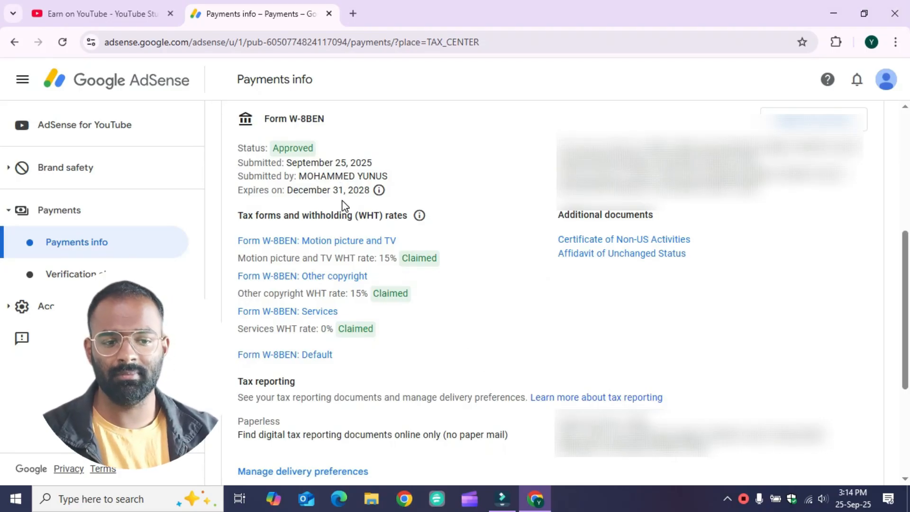
# - Examine the submitted Form W-8BEN's status, the withholding rate claims for each income type, and the tax reporting section
pyautogui.doubleClick(278, 148)
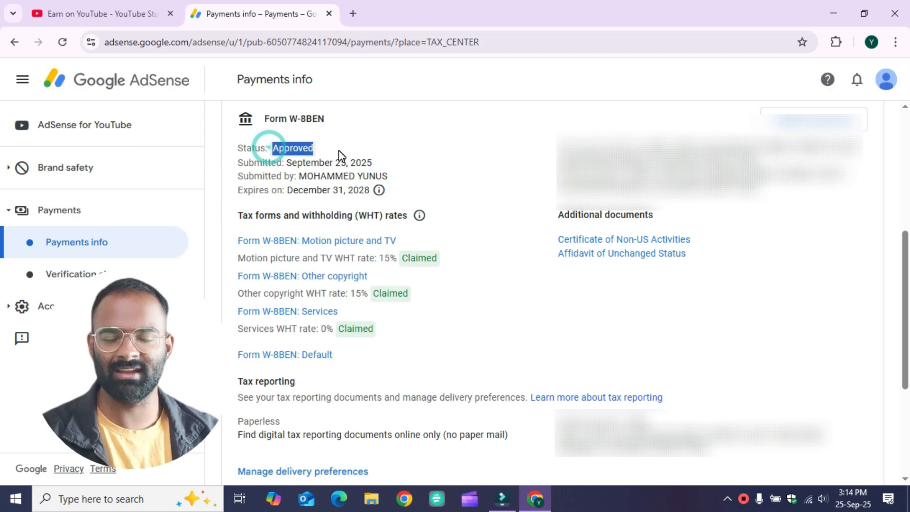
pyautogui.click(321, 149)
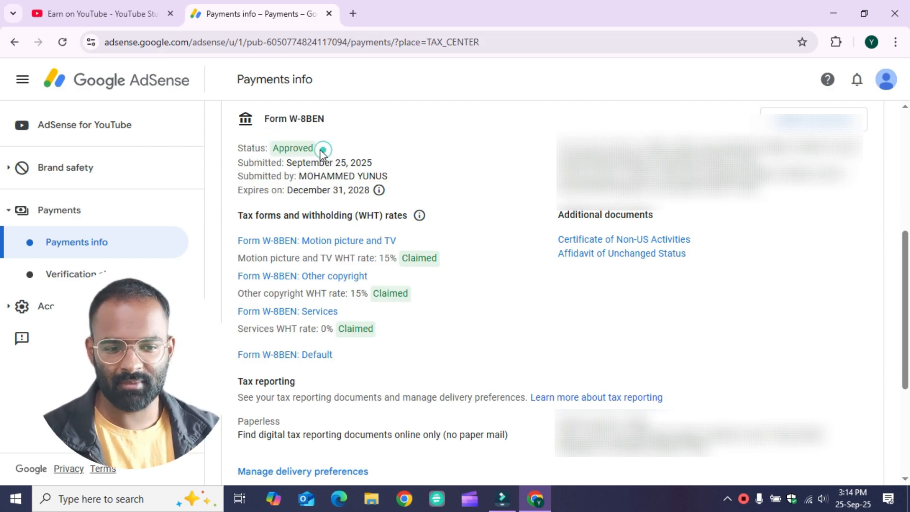
pyautogui.doubleClick(272, 148)
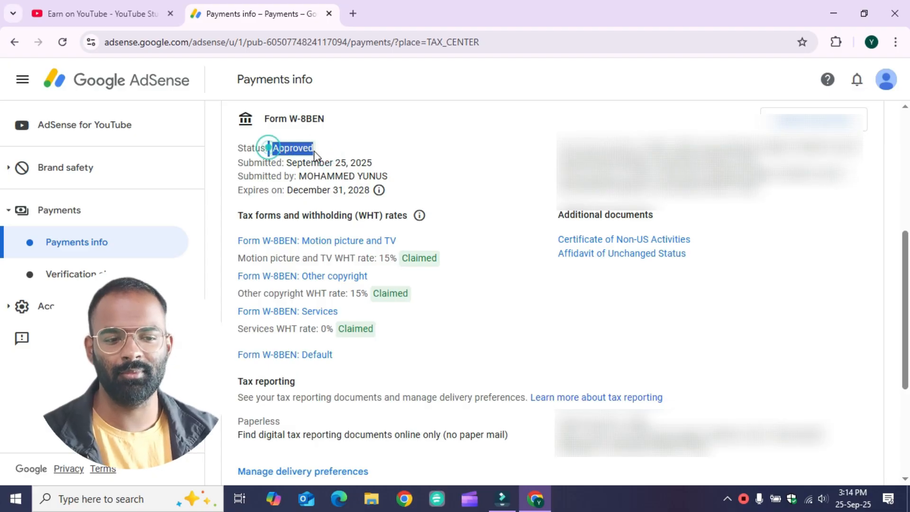
pyautogui.click(403, 254)
pyautogui.doubleClick(404, 256)
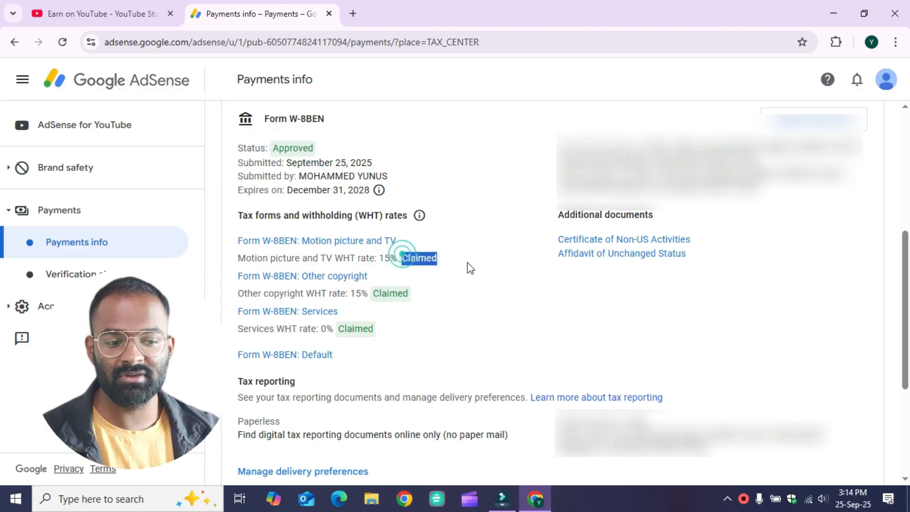
pyautogui.doubleClick(384, 294)
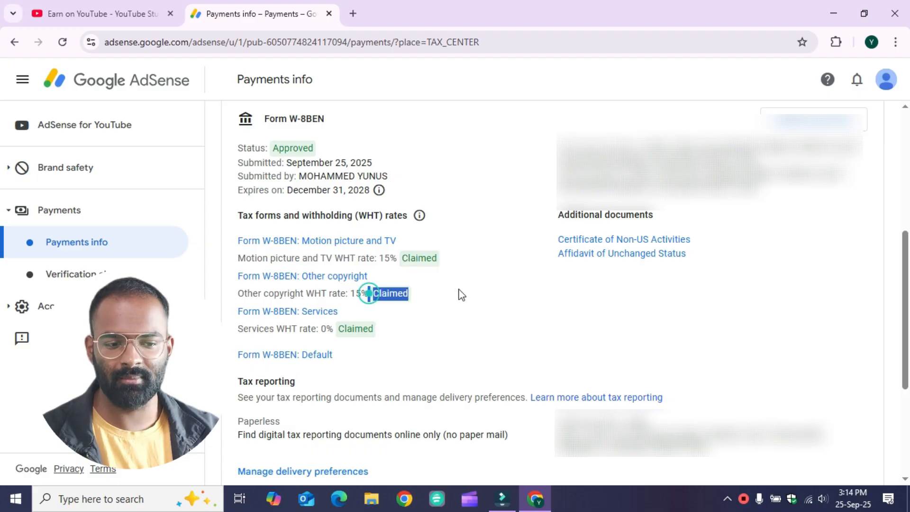
pyautogui.click(340, 328)
pyautogui.doubleClick(339, 329)
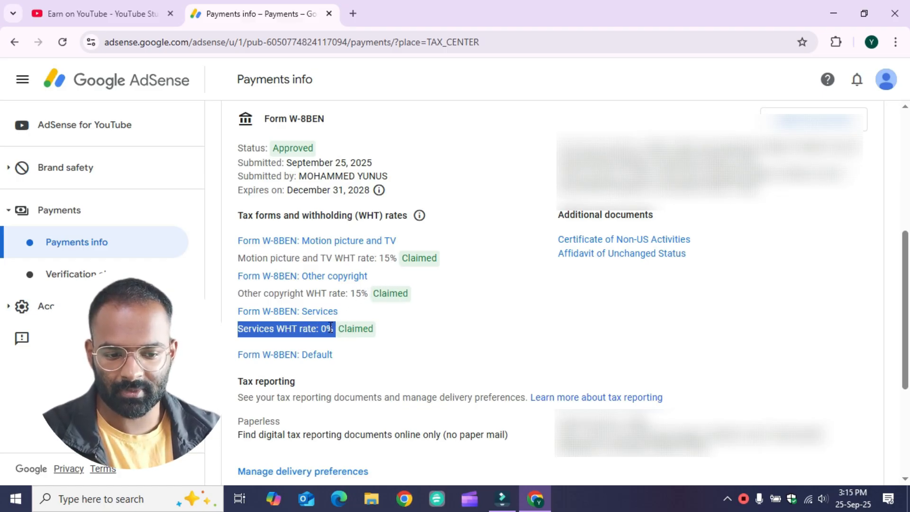
pyautogui.click(451, 313)
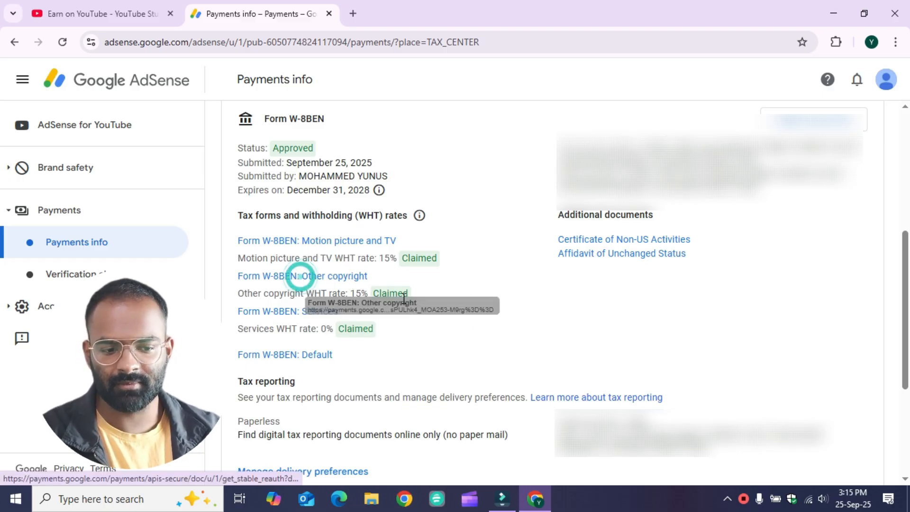
pyautogui.moveTo(260, 311); pyautogui.dragTo(306, 235)
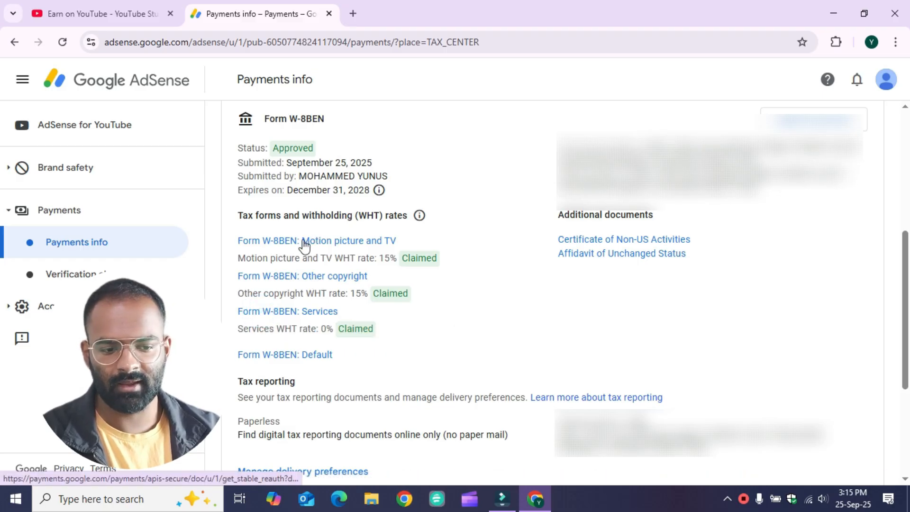
pyautogui.click(303, 239)
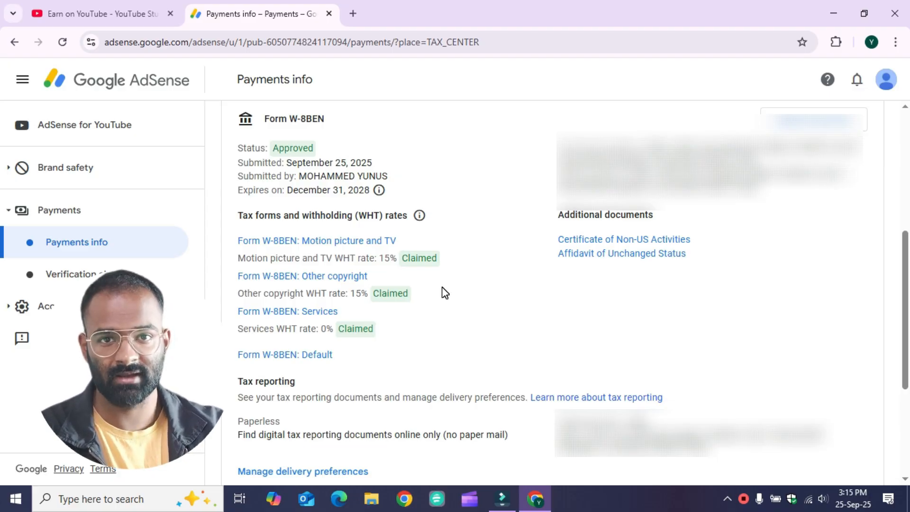
pyautogui.moveTo(339, 234); pyautogui.dragTo(464, 247)
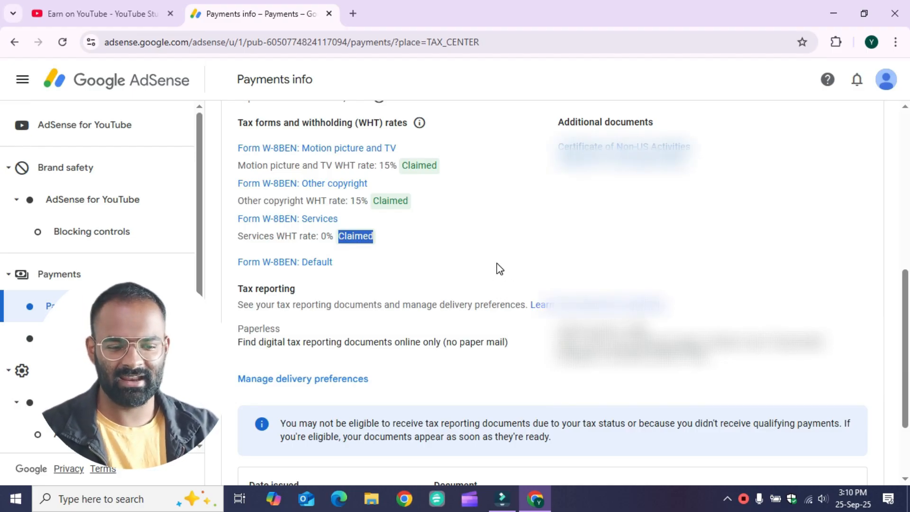
pyautogui.scroll(-2, 499, 269)
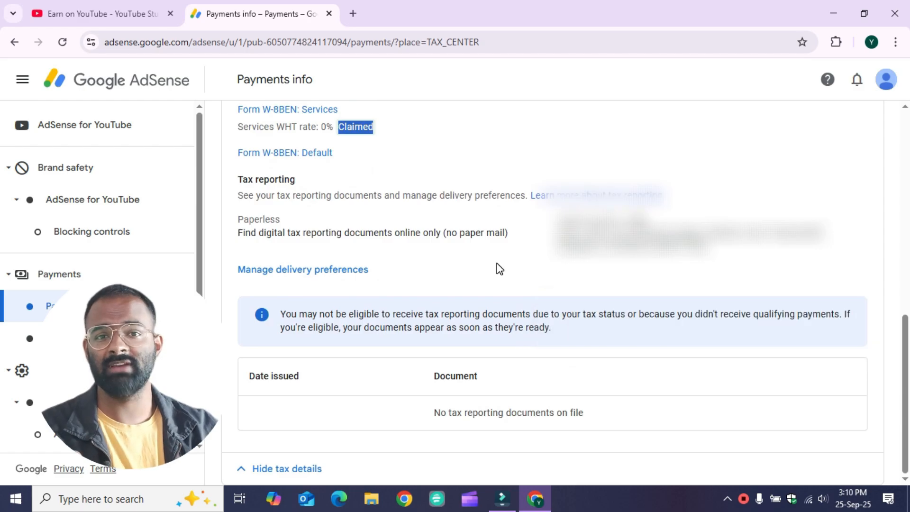